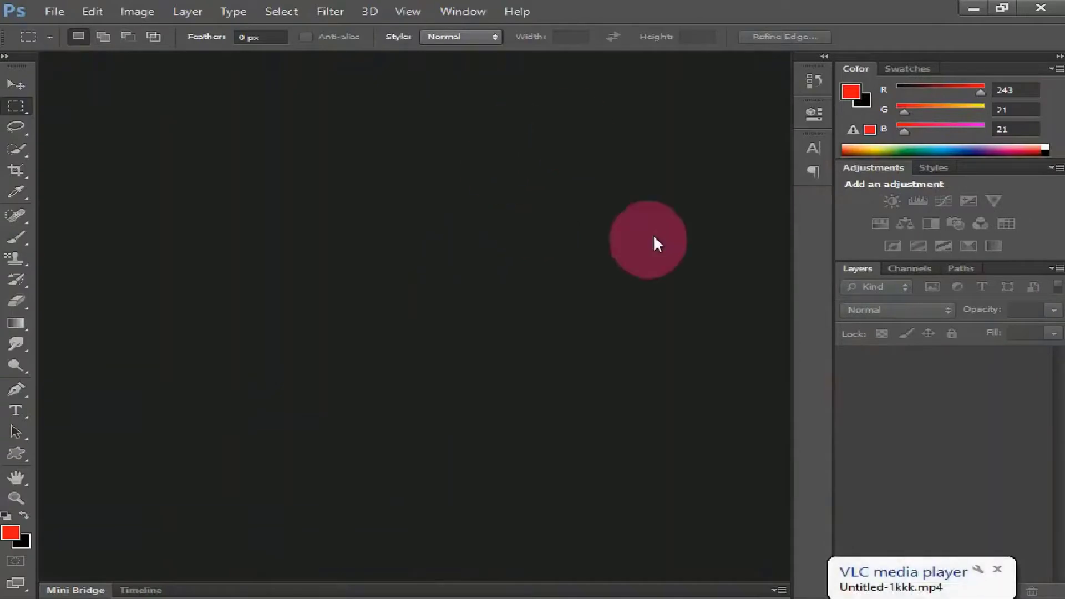
Watch the Untitled-1kkk.mp4 preview in VLC, then close the player.
key("v")
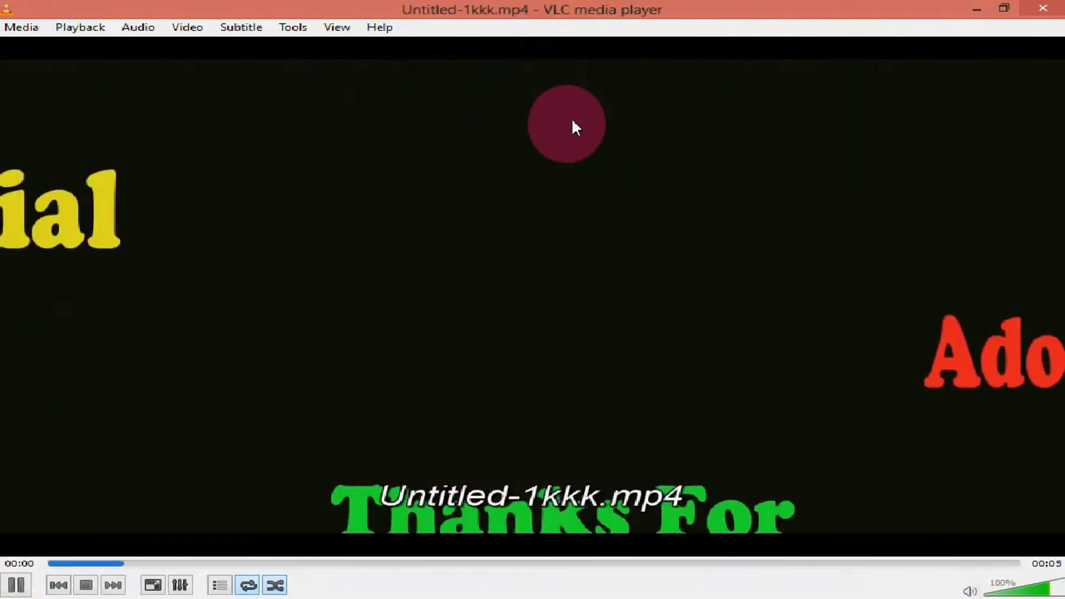
left_click(1043, 9)
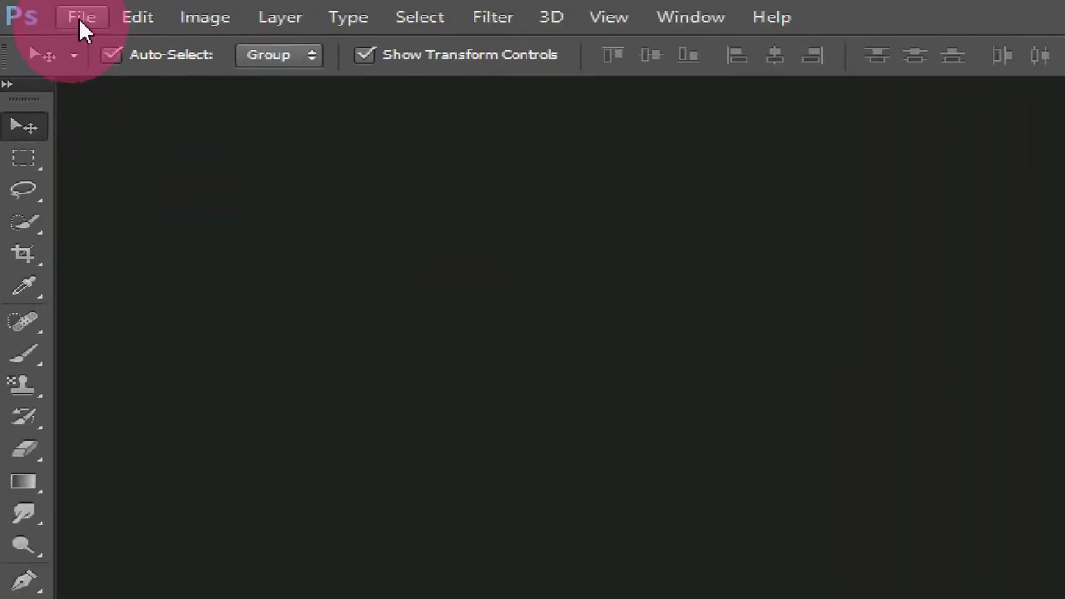
Create a new 1280 × 720 px, 72 ppi, RGB 8-bit document with a transparent background.
left_click(108, 25)
left_click(155, 66)
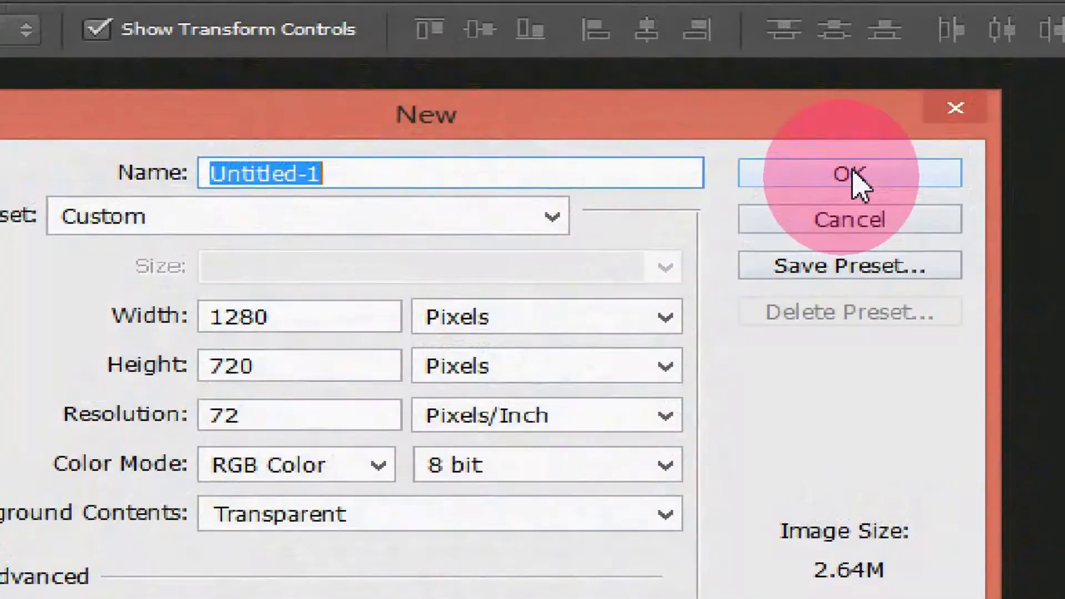
left_click(1009, 70)
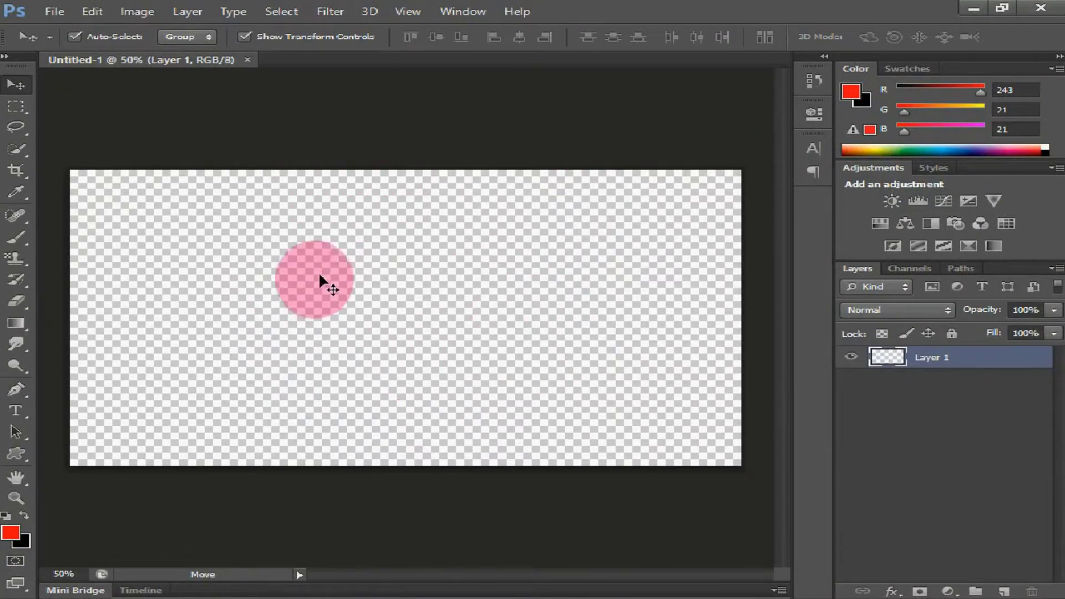
Select the Gradient Tool with the yellow-to-purple preset in Linear mode.
left_click(17, 324)
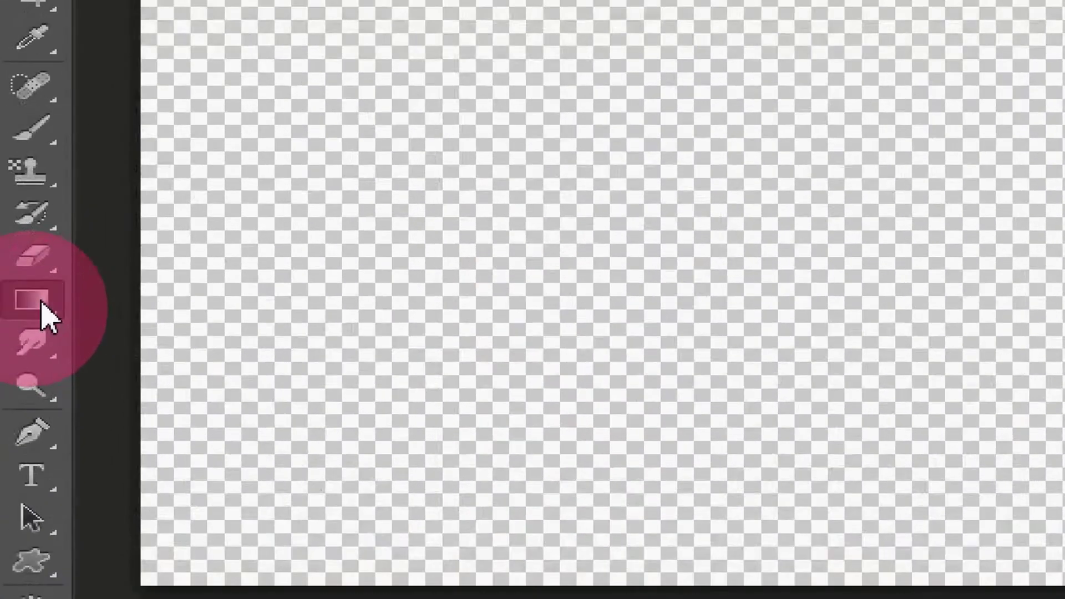
right_click(42, 316)
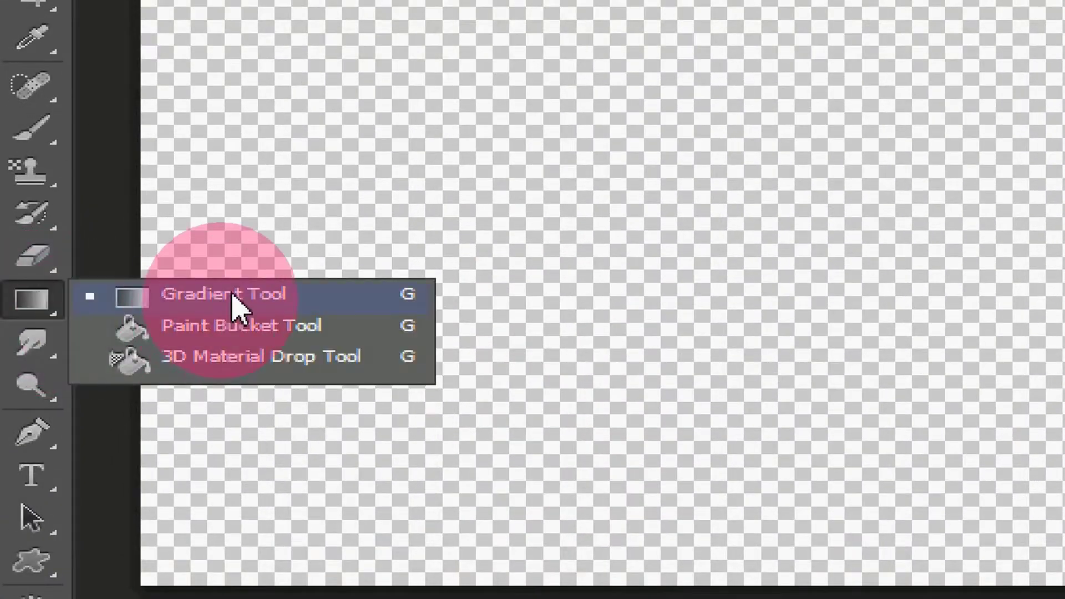
left_click(238, 302)
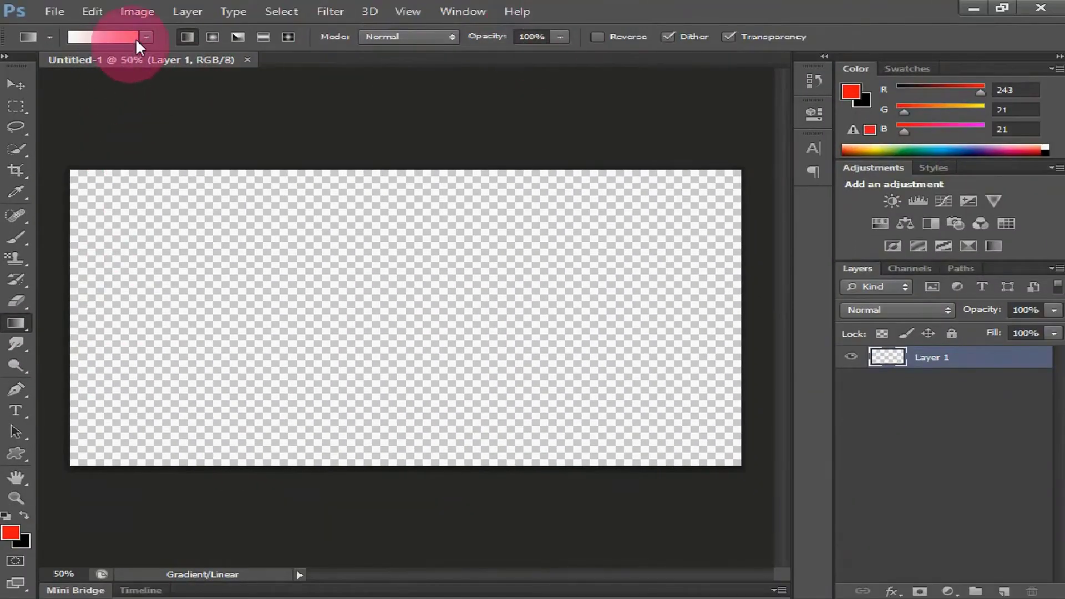
left_click(145, 37)
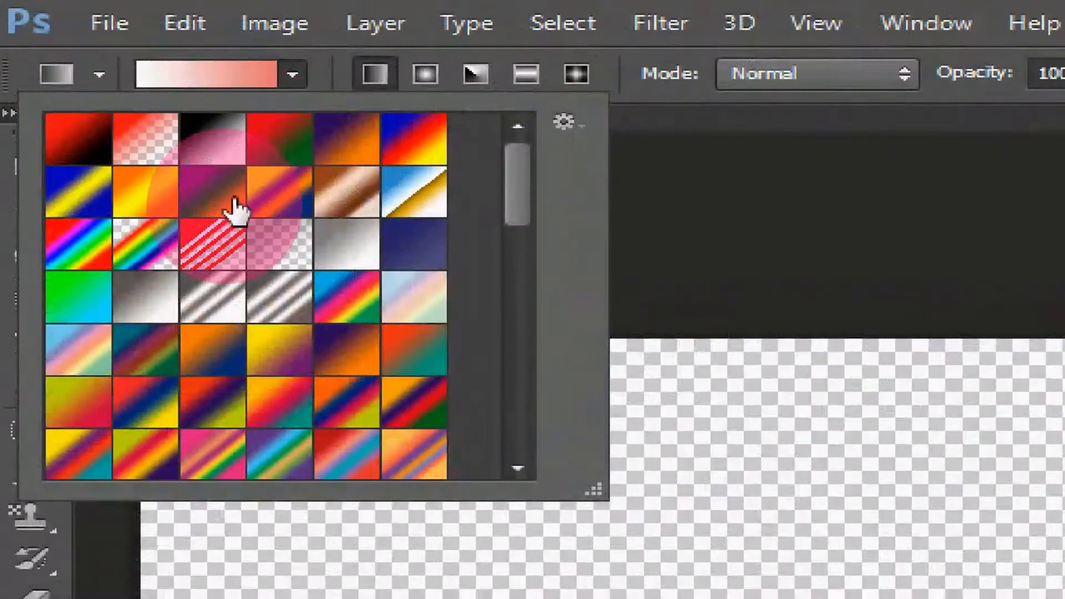
left_click(153, 142)
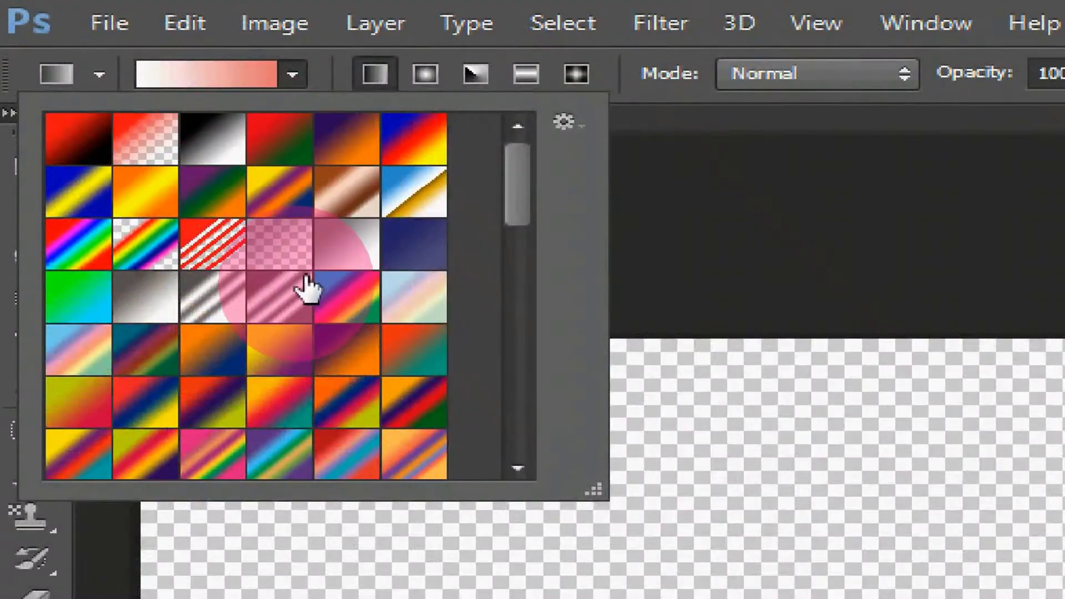
left_click(269, 354)
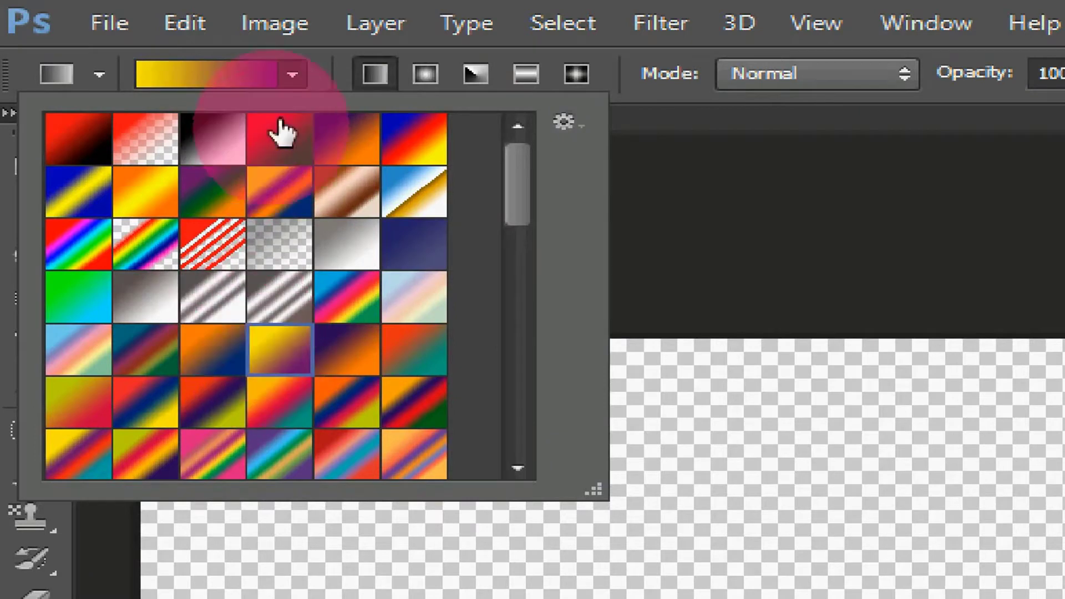
left_click(361, 89)
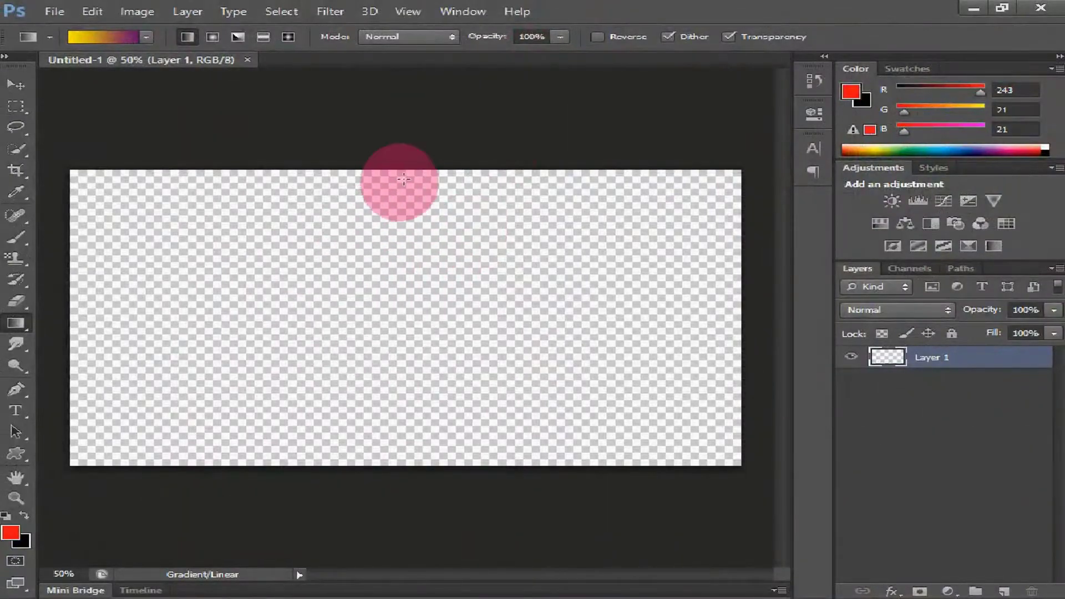
Fill the canvas with a top-to-bottom yellow-to-purple gradient, then choose the Horizontal Type Tool.
left_click_drag(399, 168, 378, 486)
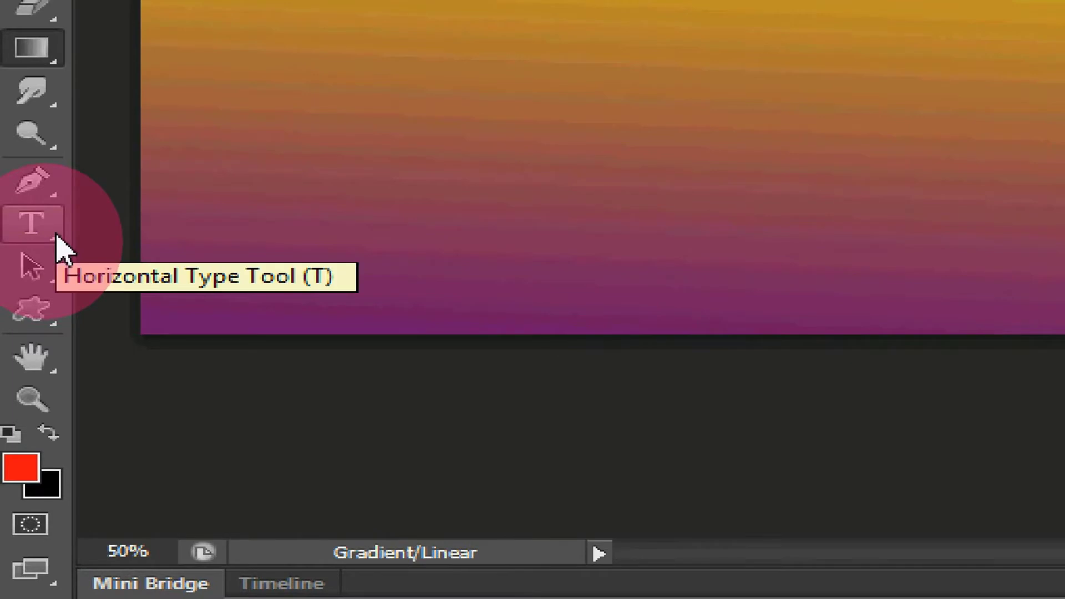
left_click(42, 237)
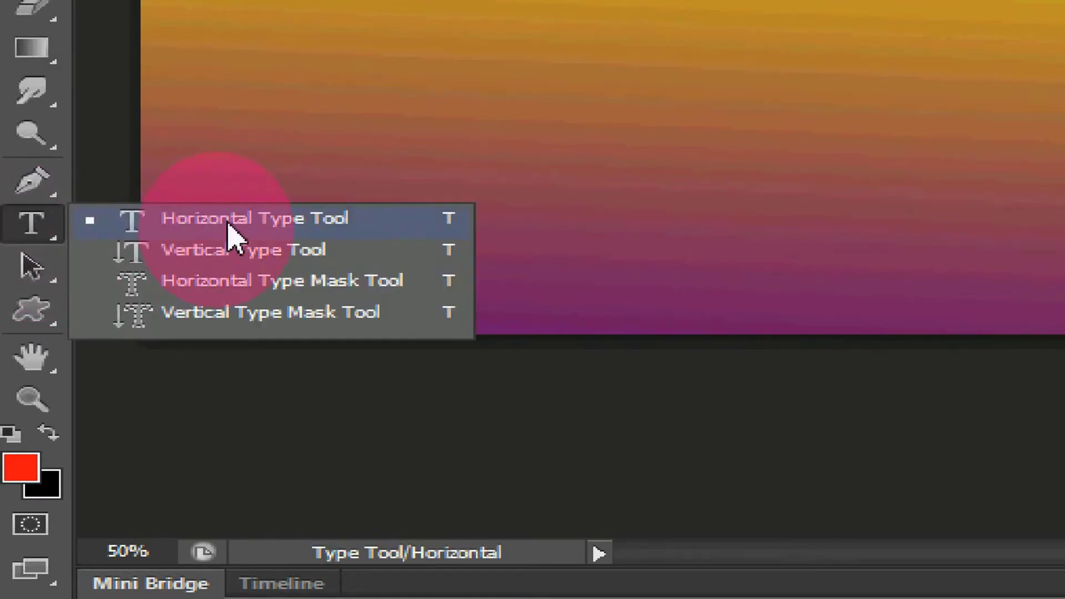
left_click(229, 222)
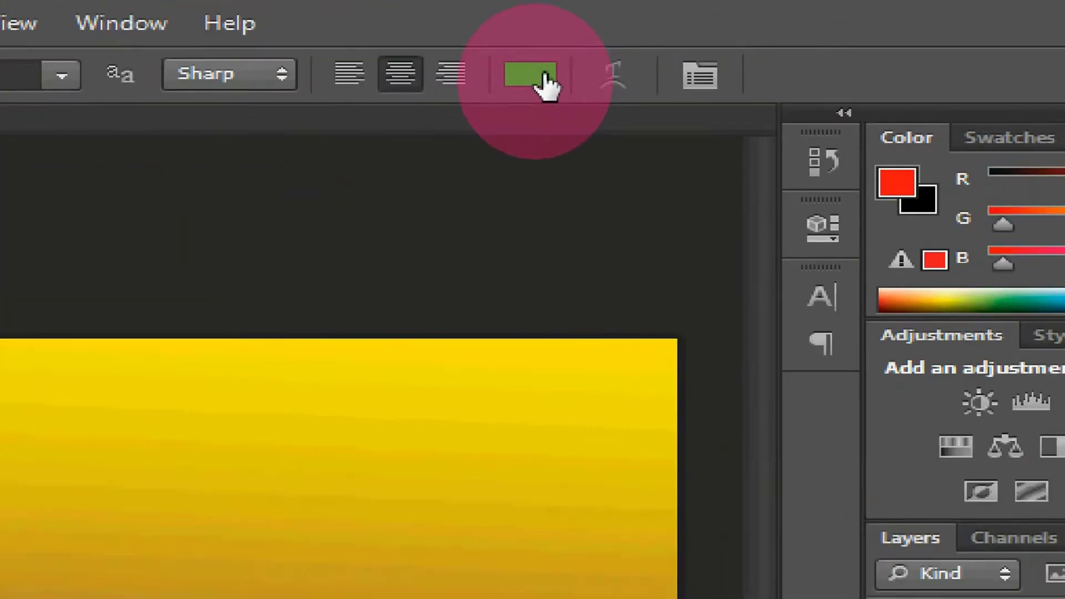
Set the text colour to blue 152ff3 (RGB 21, 47, 243).
left_click(668, 39)
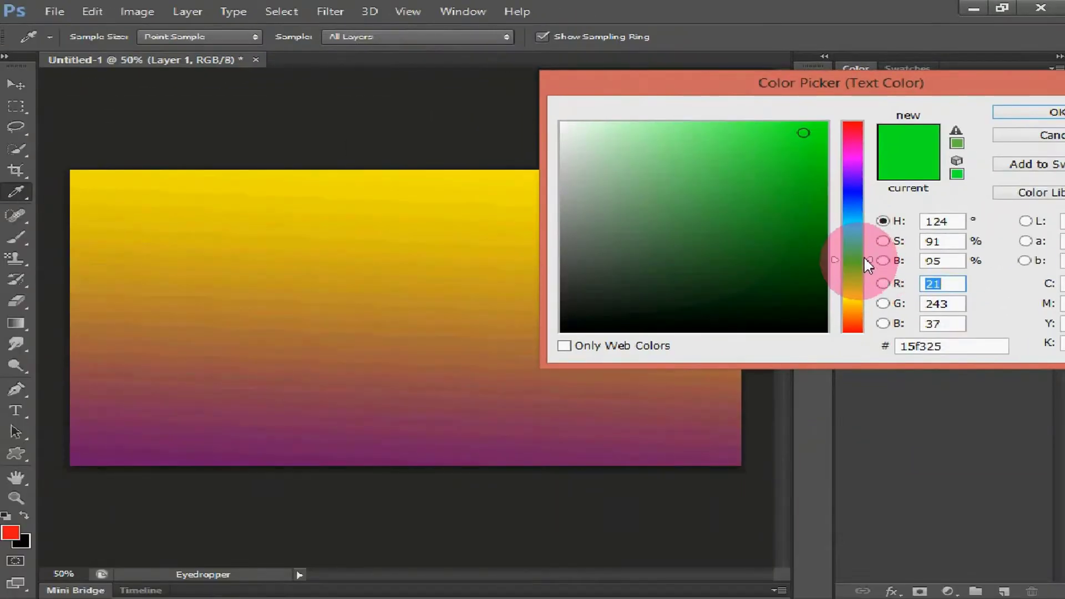
mouse_move(864, 257)
left_mouse_down()
mouse_move(876, 158)
mouse_move(886, 204)
left_mouse_up()
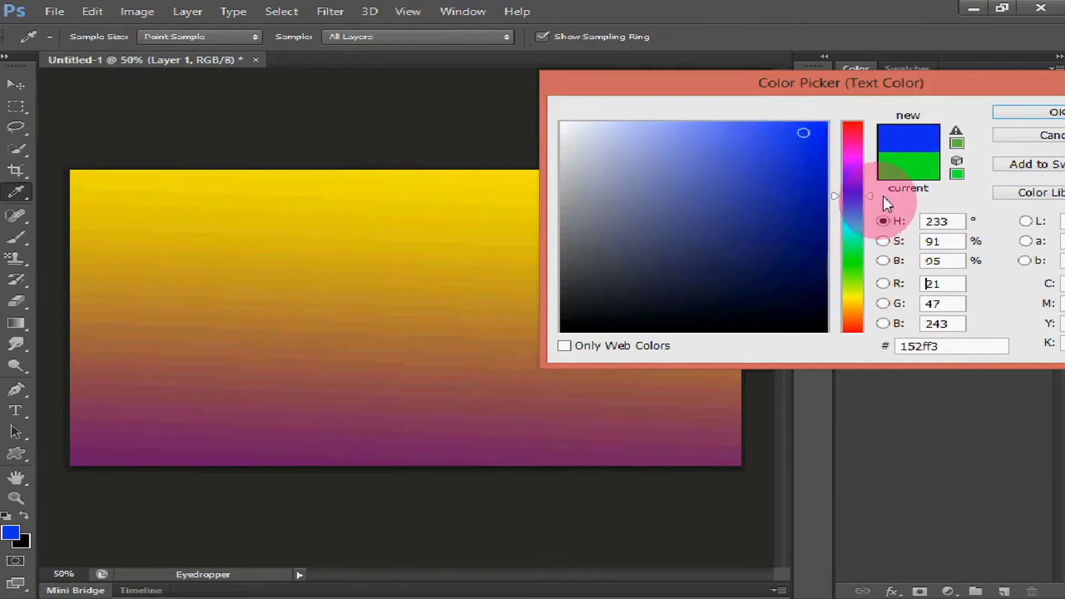
left_click(1001, 114)
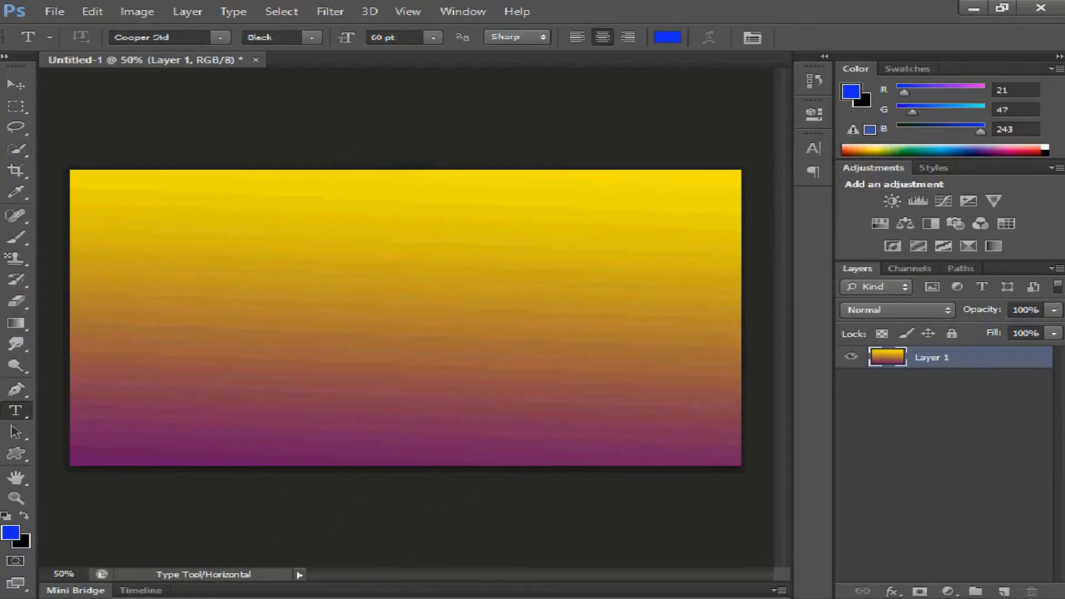
Copy all the recipe text from Notepad's 111 file, minimize Notepad and click the canvas.
key("alt+Tab")
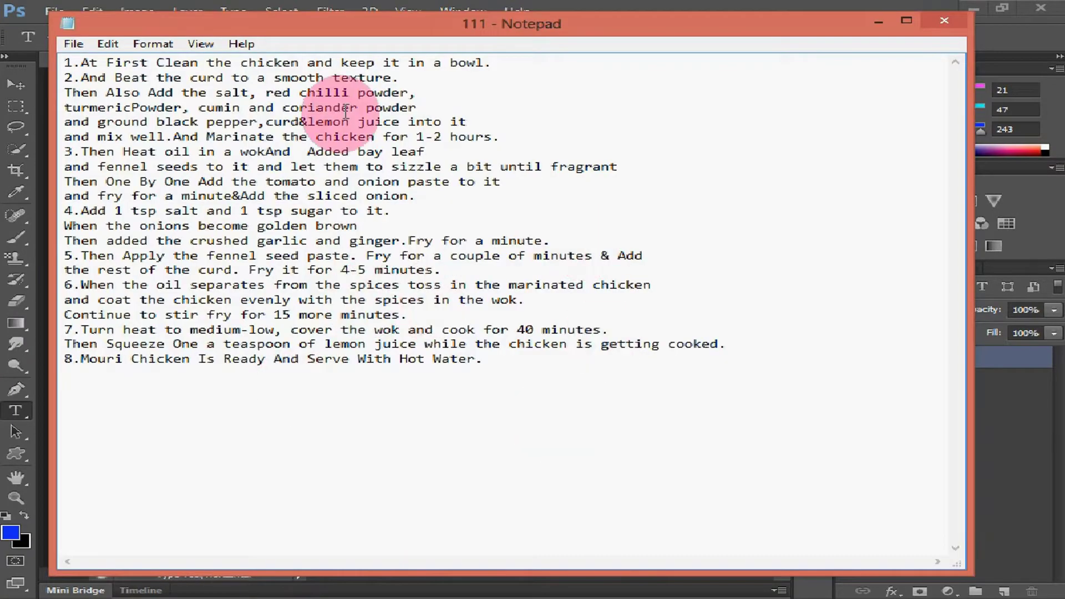
left_click_drag(64, 63, 625, 385)
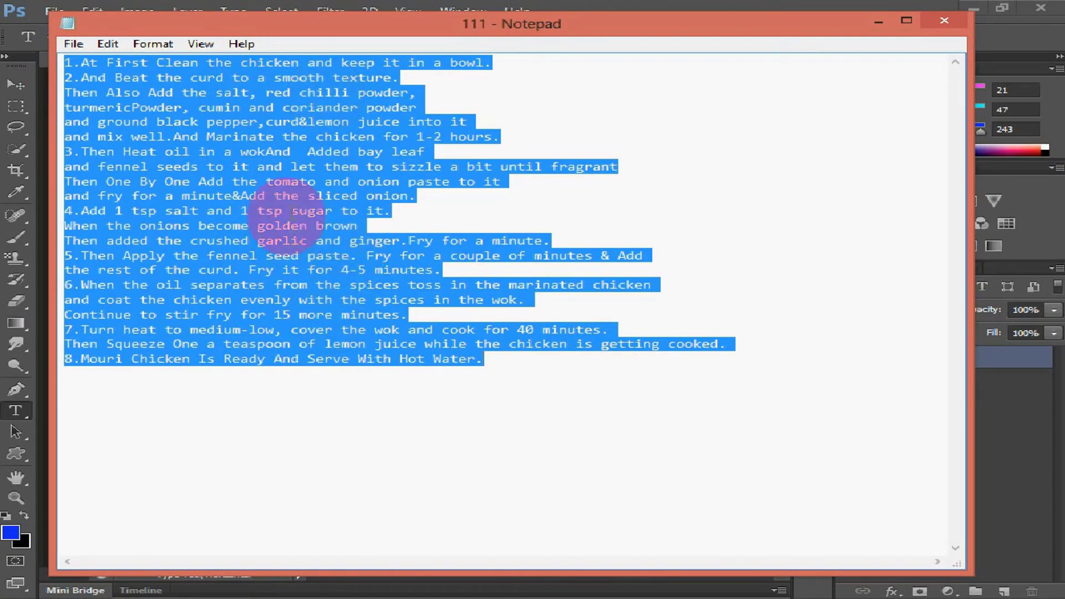
right_click(233, 150)
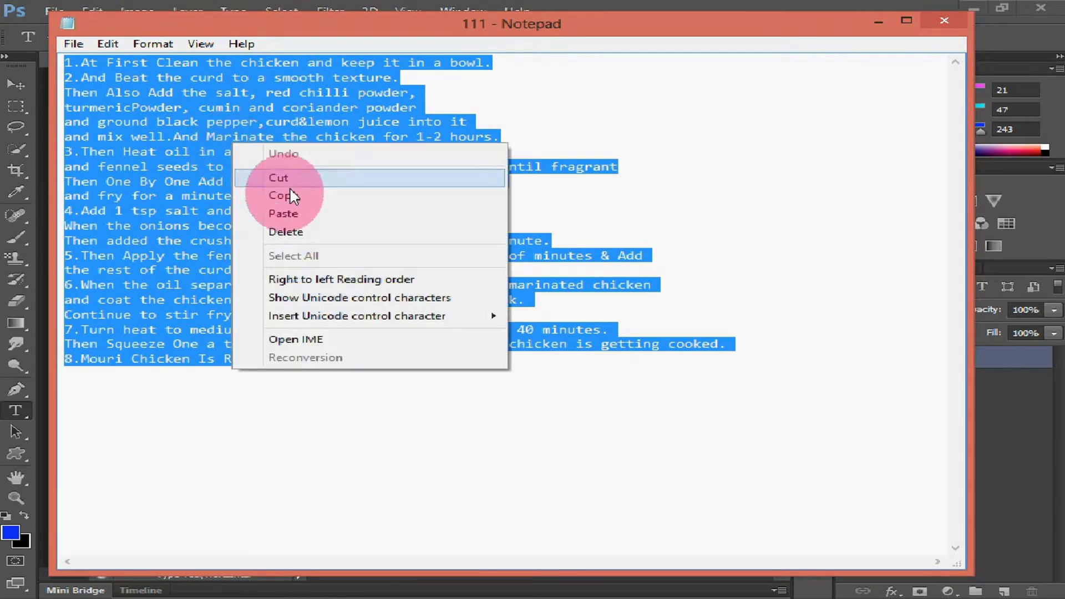
left_click(518, 188)
left_click(878, 21)
left_click(411, 390)
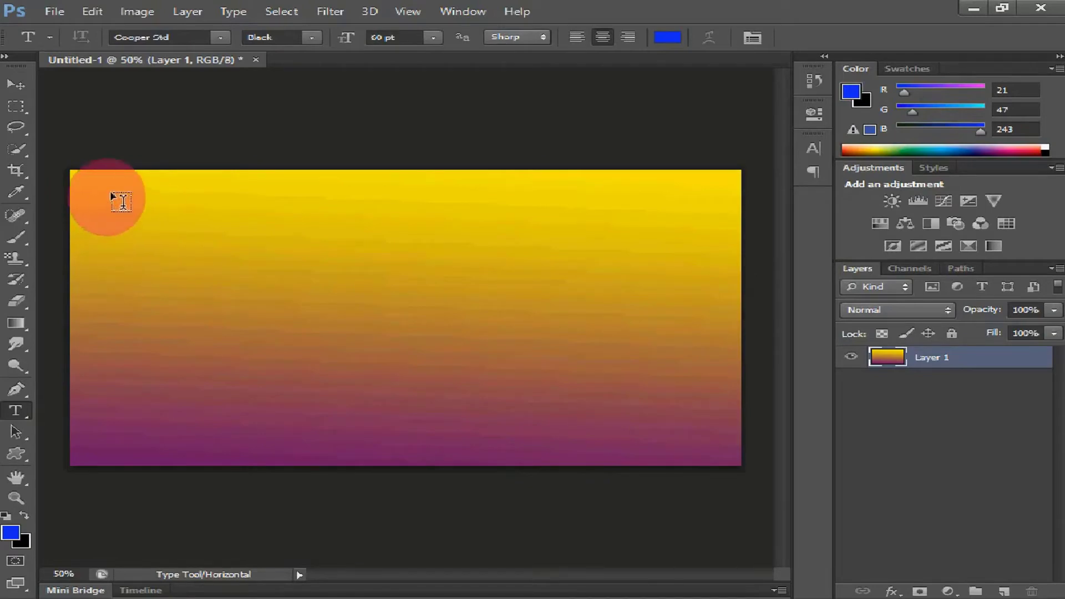
Paste the recipe text into a new type layer on the canvas.
left_click(112, 191)
right_click(112, 191)
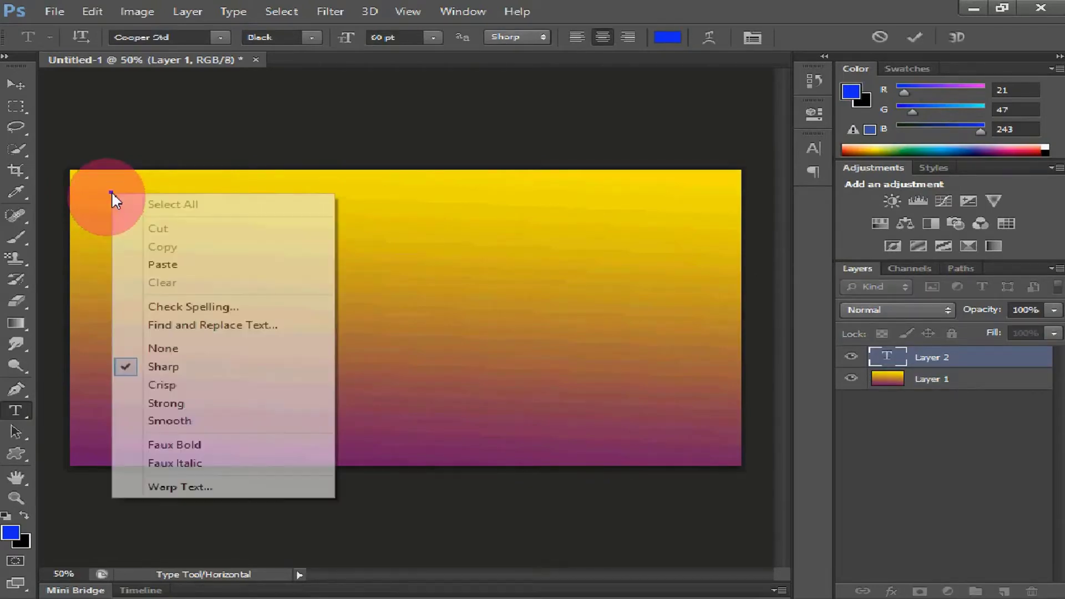
left_click(172, 264)
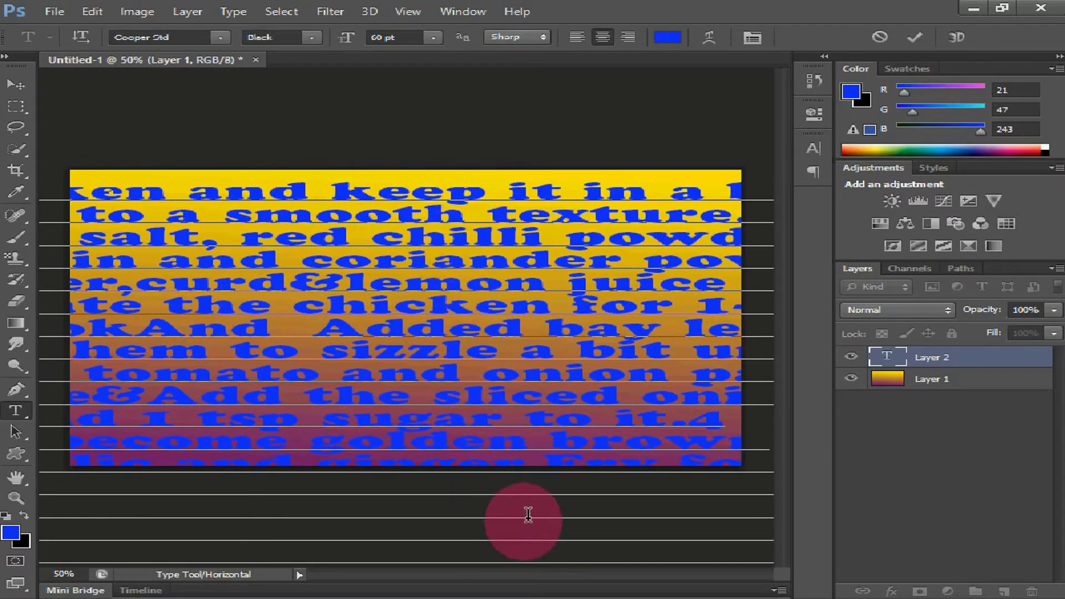
Commit the text and drag the recipe block around with the Move tool.
left_click(20, 84)
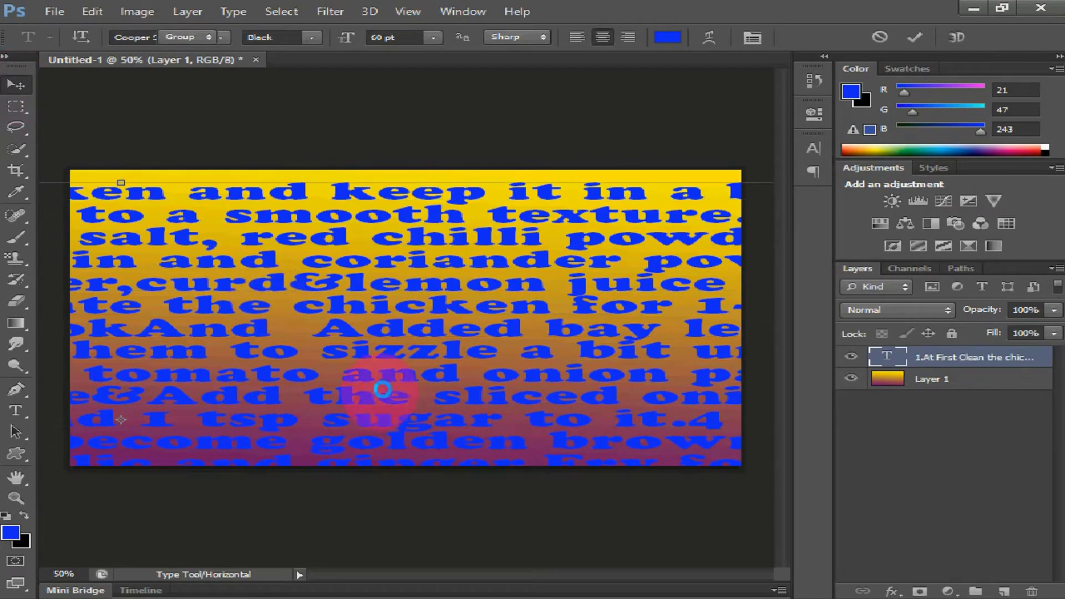
left_click_drag(471, 366, 427, 119)
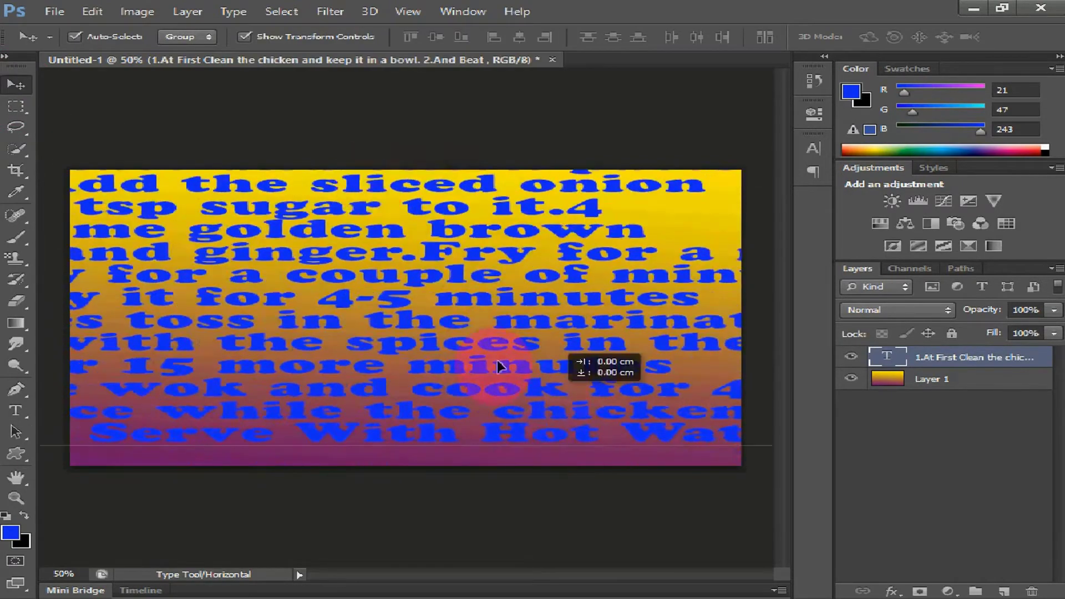
left_click_drag(594, 289, 132, 197)
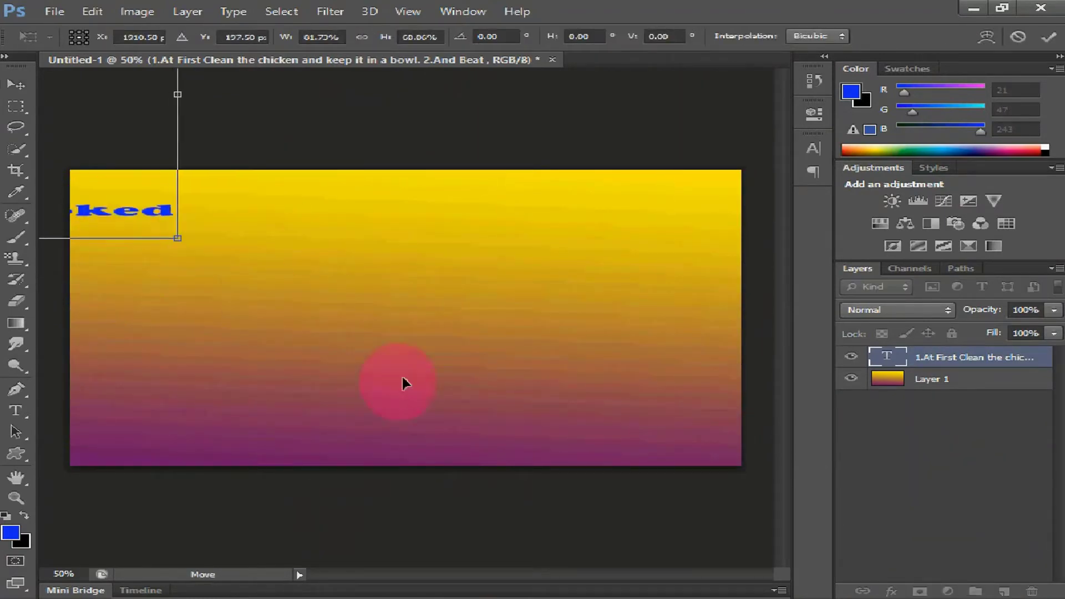
Scale the recipe text narrower and taller, centre it on the canvas, and commit the transform.
left_click_drag(401, 377, 209, 312)
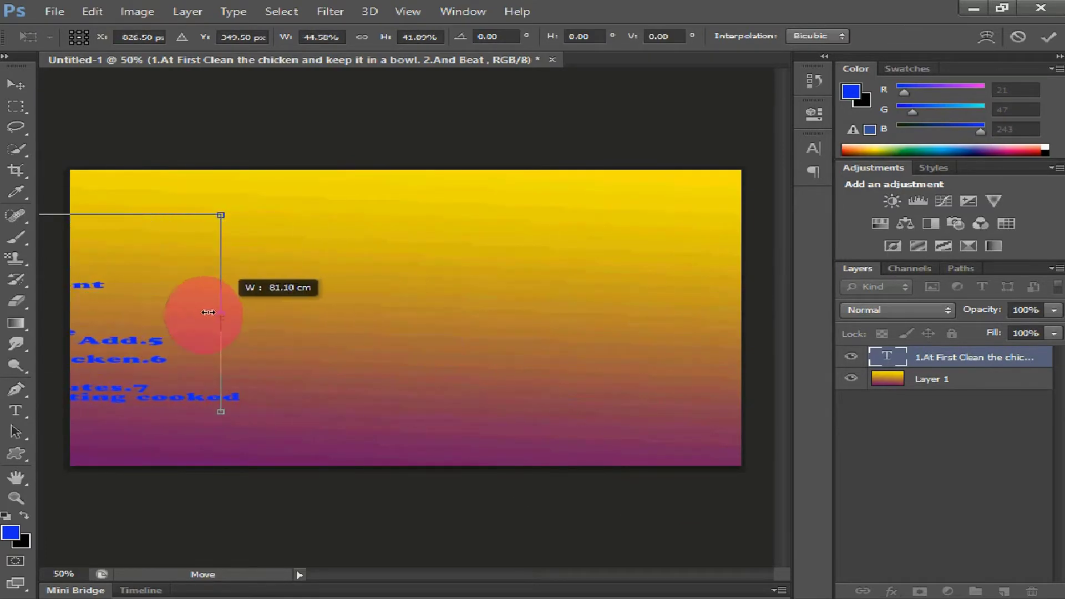
left_click_drag(98, 298, 641, 268)
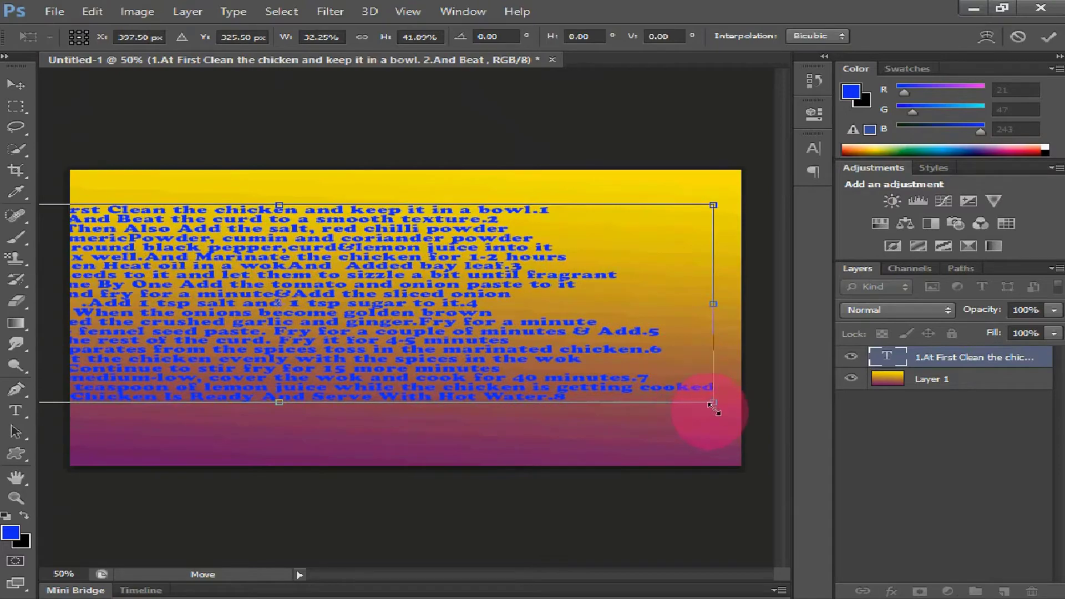
left_click_drag(712, 404, 313, 465)
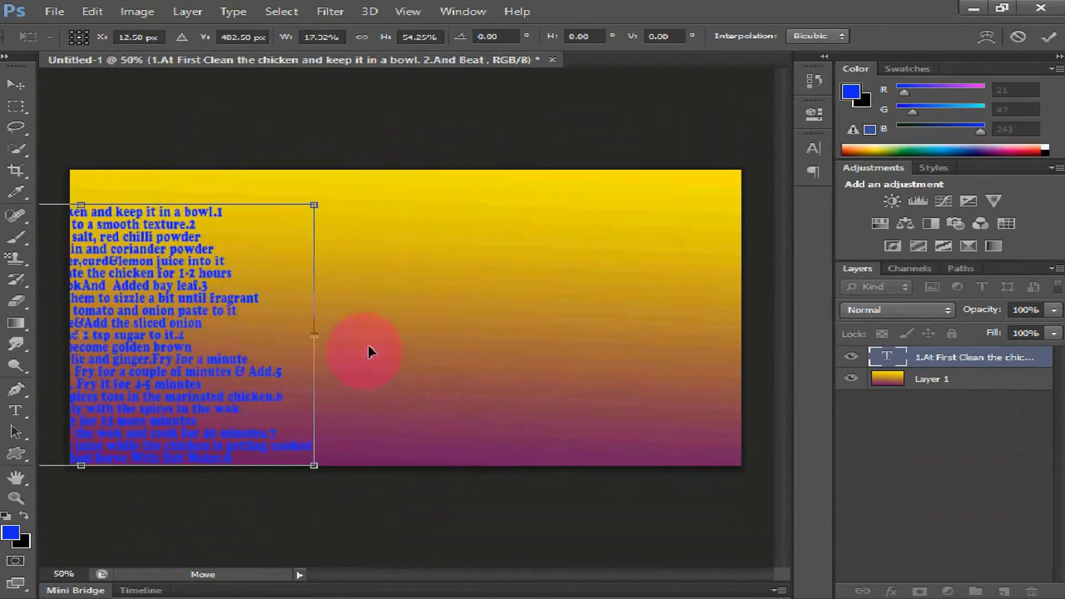
left_click_drag(369, 353, 533, 298)
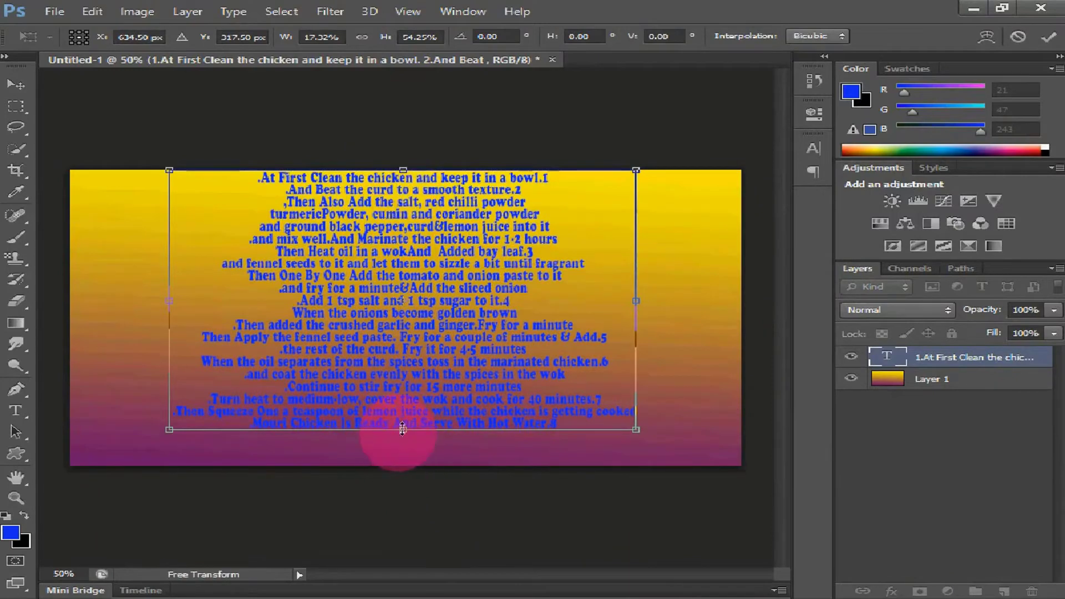
left_click_drag(403, 429, 400, 462)
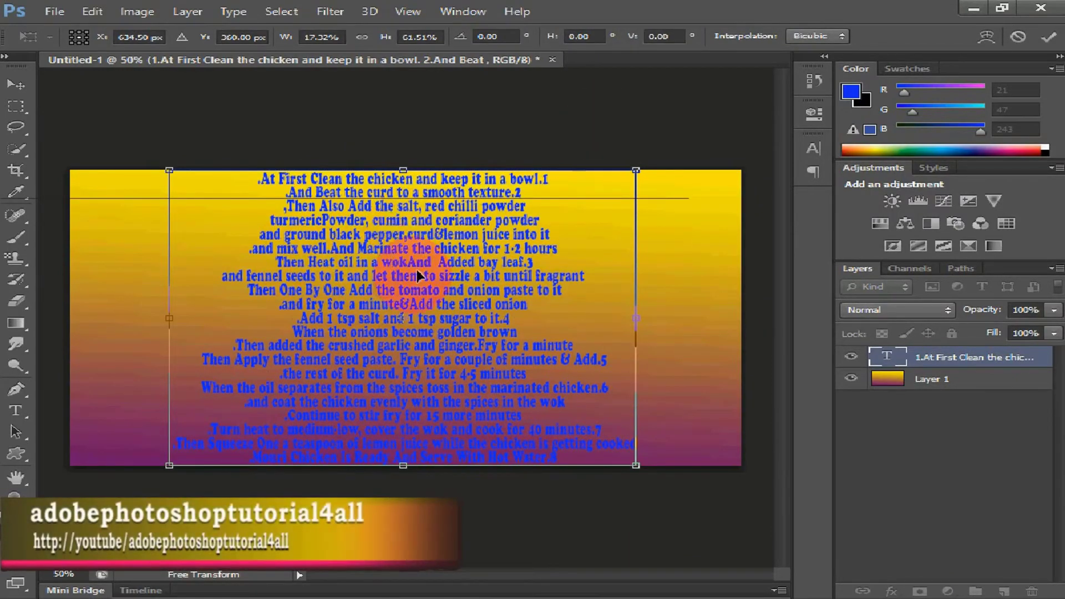
left_click(1048, 37)
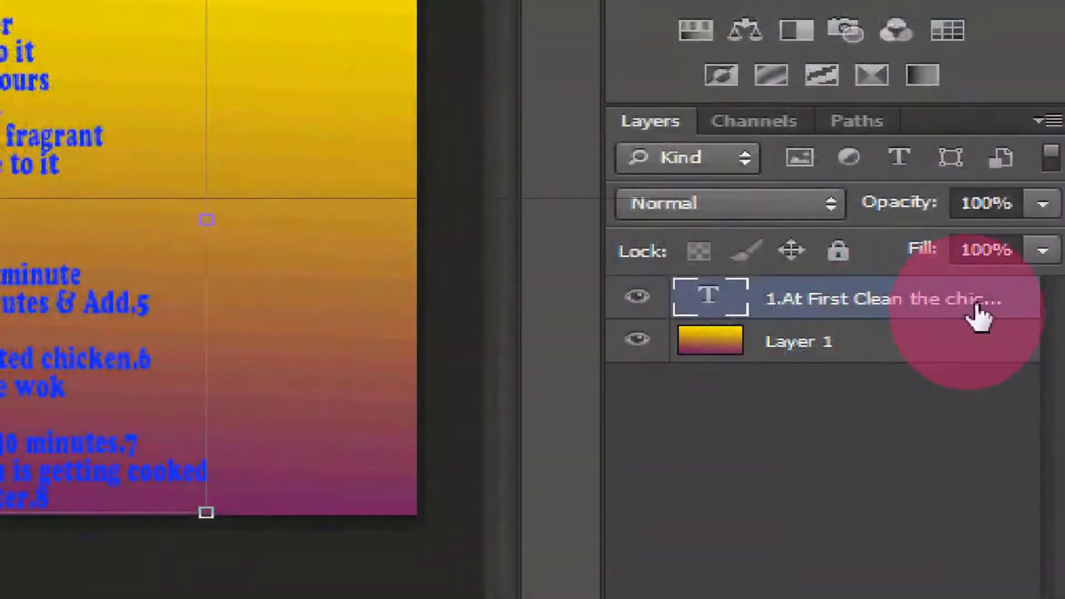
double_click(968, 310)
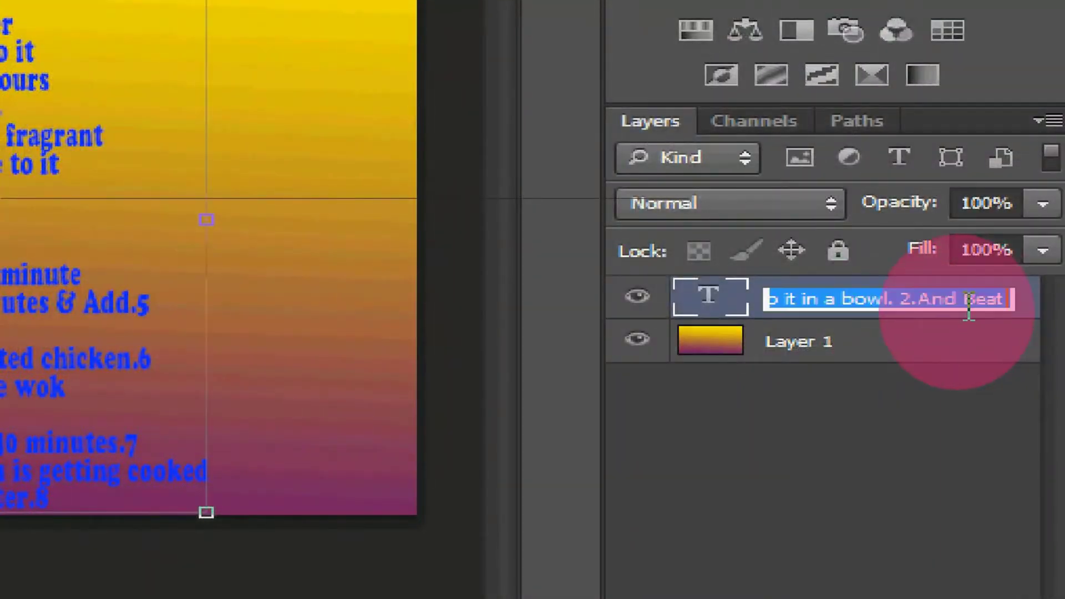
Open the text layer's Layer Style and add Bevel & Emboss.
double_click(1029, 304)
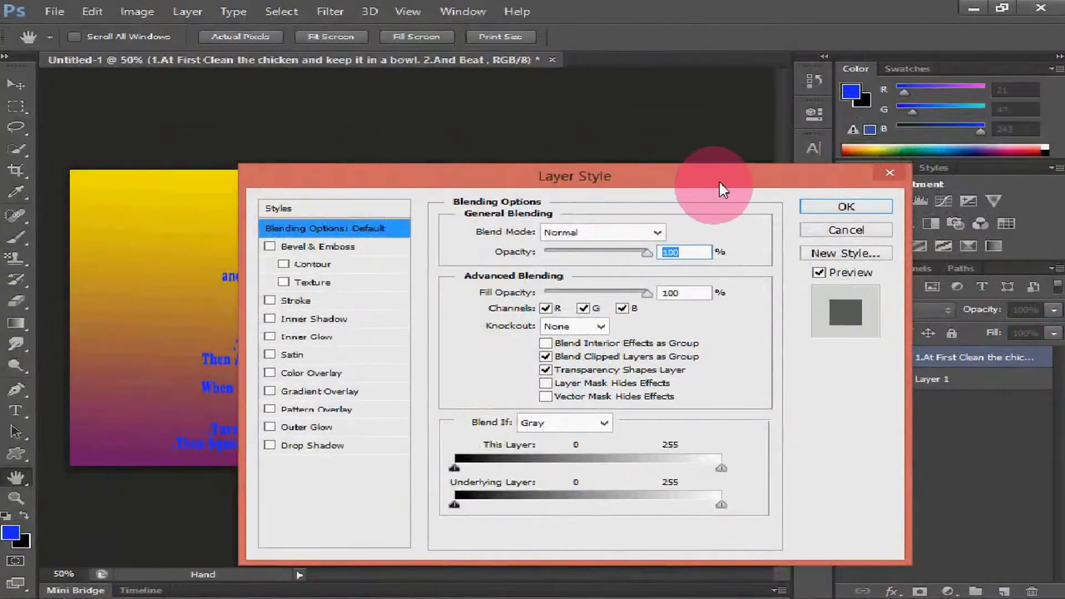
left_click_drag(718, 181, 850, 66)
left_click(477, 133)
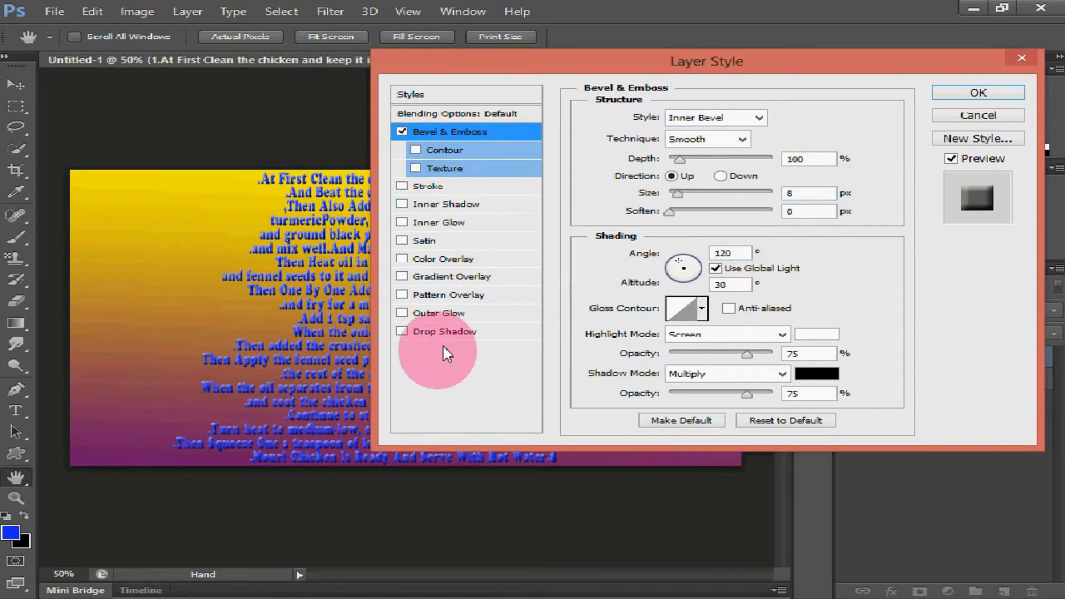
Add a Color Overlay set to pure red ff0000.
left_click(449, 260)
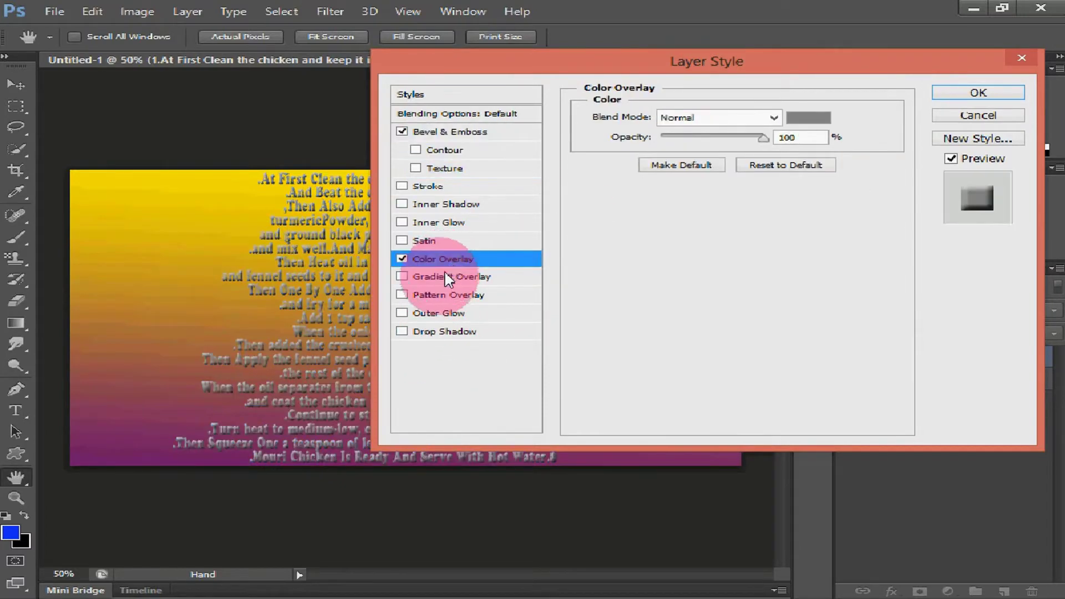
left_click(821, 126)
mouse_move(835, 137)
left_mouse_down()
mouse_move(815, 143)
mouse_move(831, 131)
mouse_move(827, 123)
left_mouse_up()
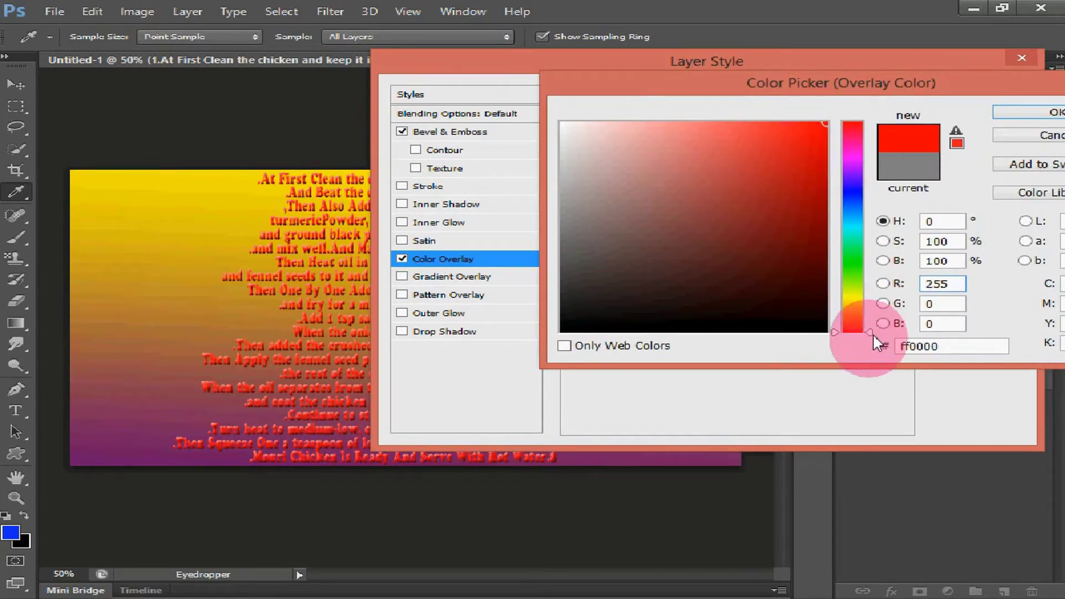
left_click_drag(871, 333, 870, 120)
left_click(997, 119)
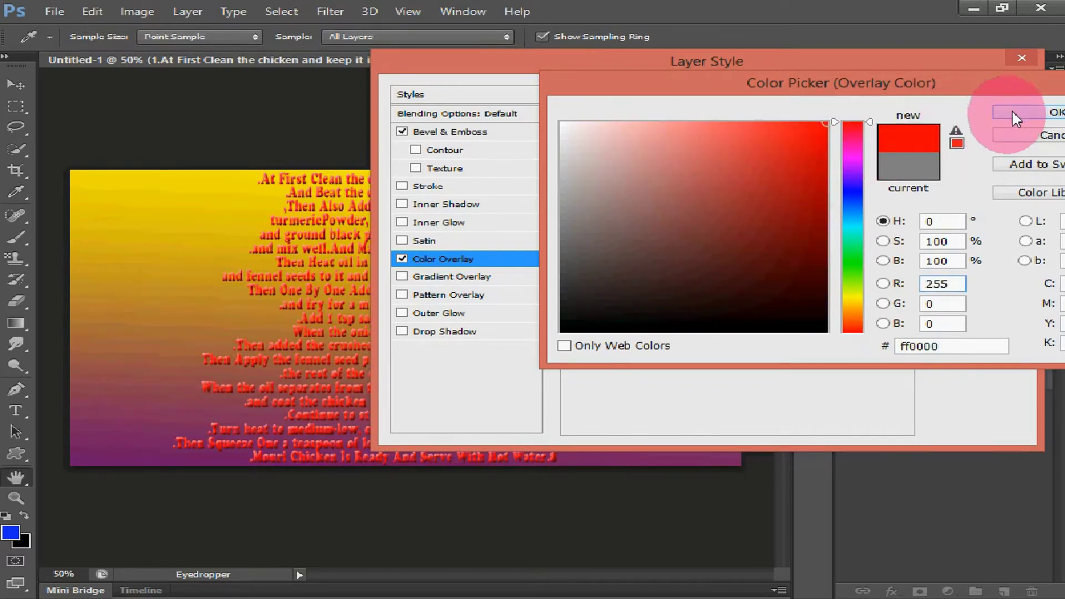
Keep the red overlay, add a 2 px Stroke, and apply all three layer styles.
left_click(436, 185)
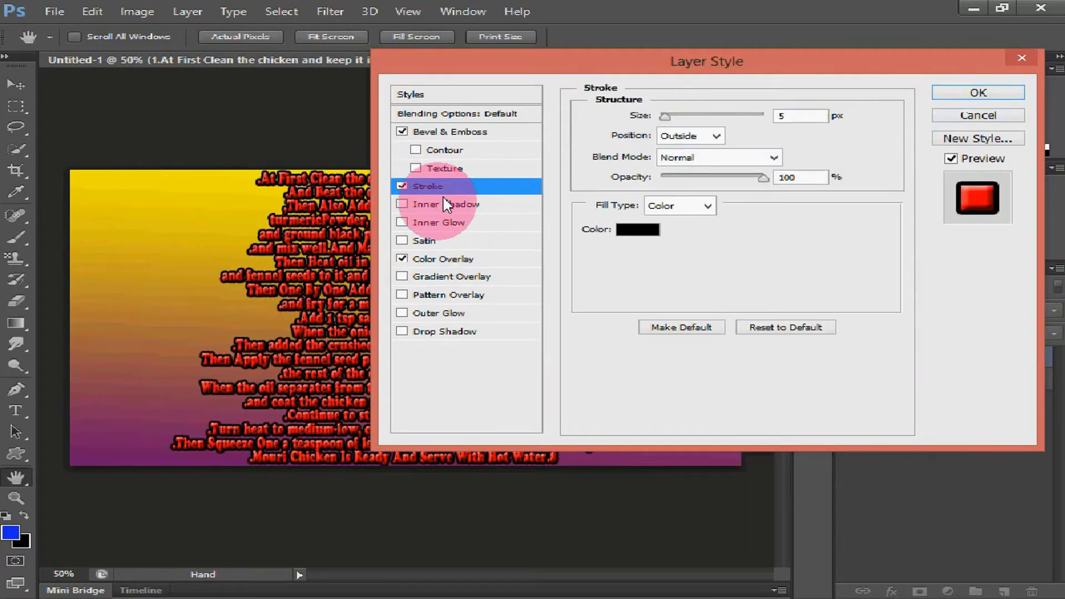
double_click(807, 116)
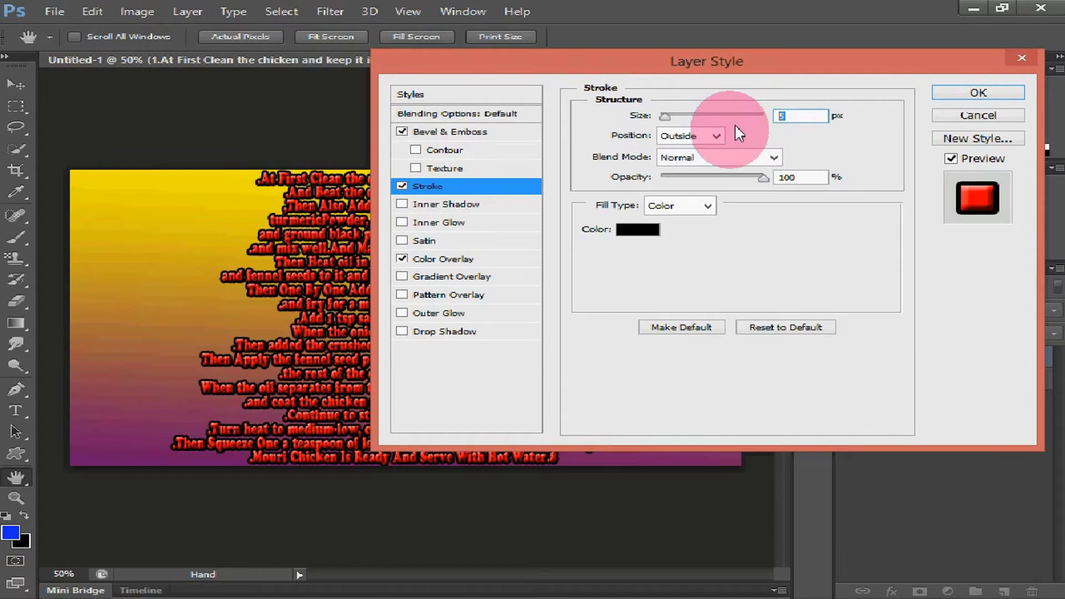
key("BackSpace")
type("2")
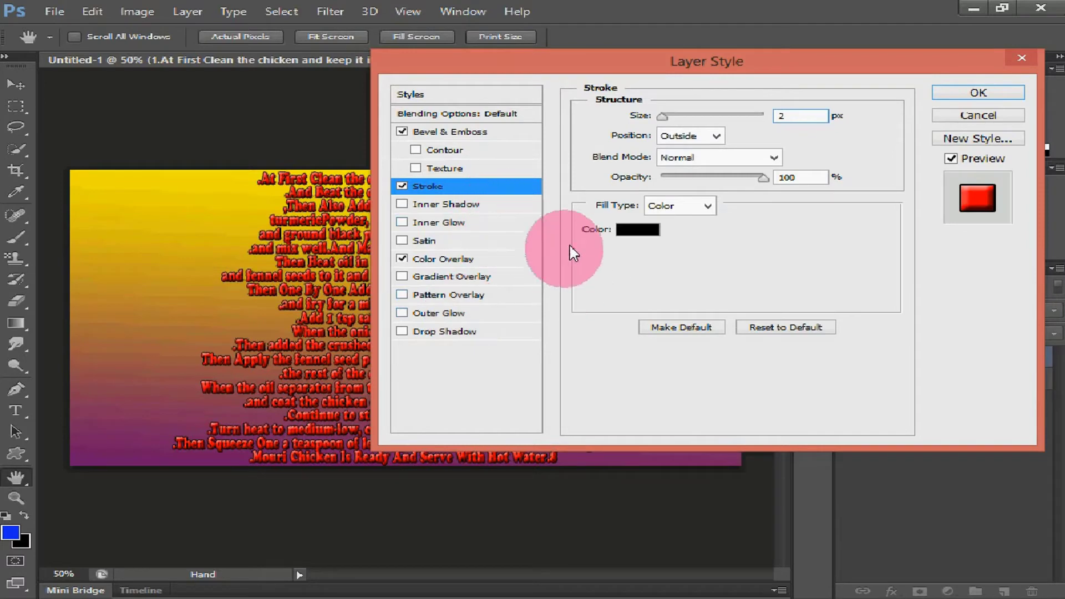
left_click(971, 92)
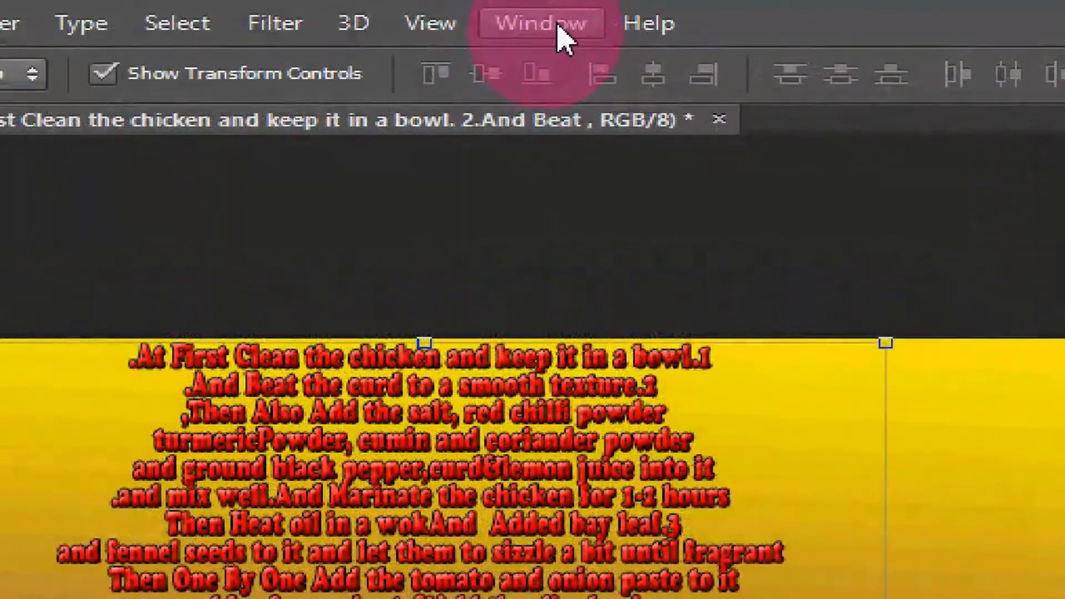
Show the Timeline panel, enlarge it beneath the canvas, and choose Create Video Timeline.
left_click(559, 33)
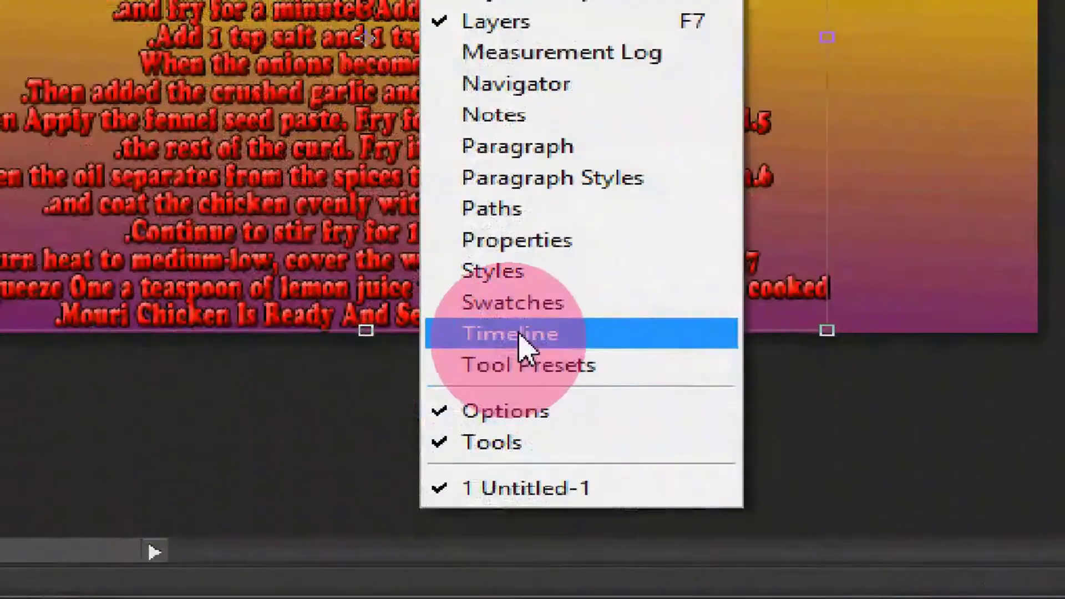
left_click(519, 334)
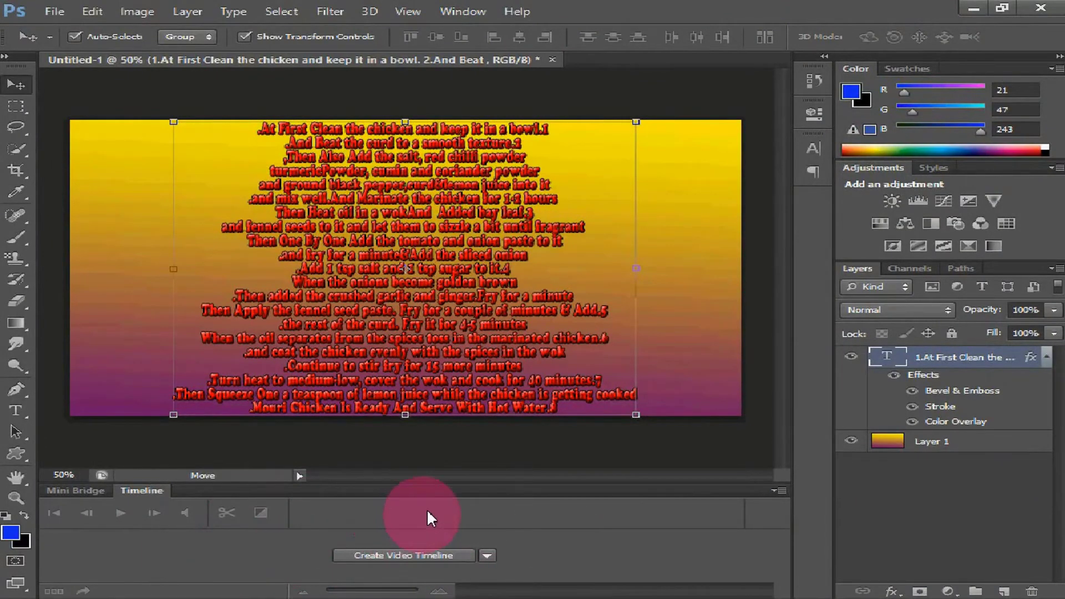
left_click_drag(483, 484, 494, 420)
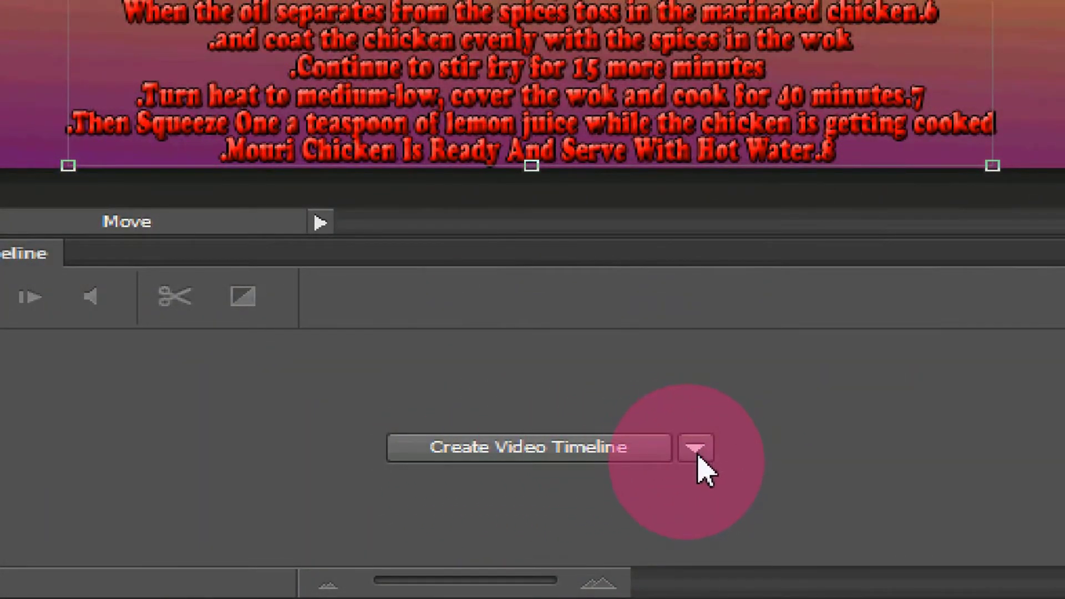
left_click(696, 450)
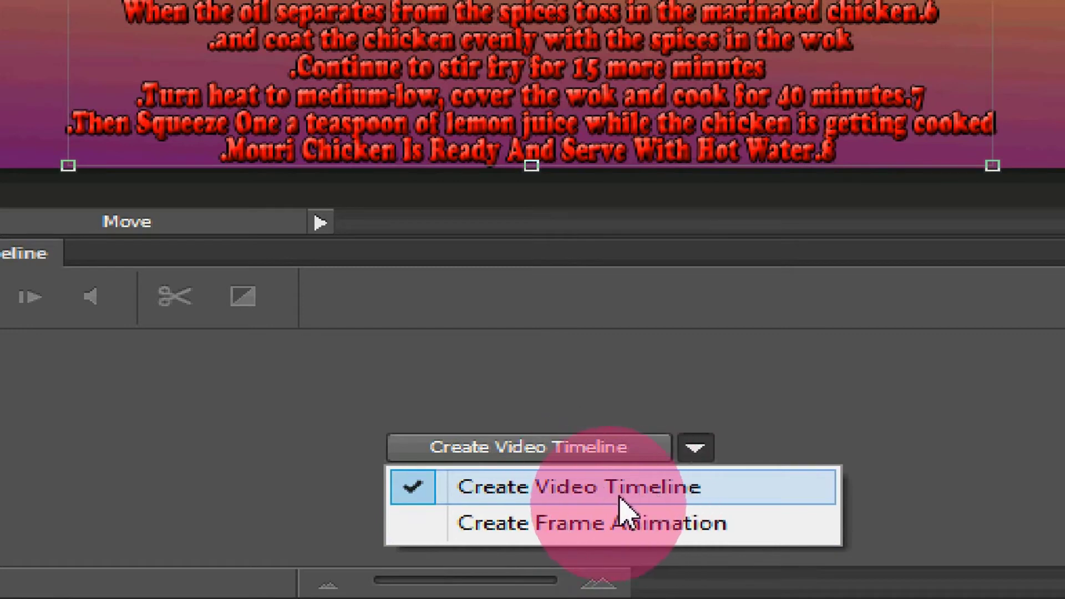
left_click(589, 489)
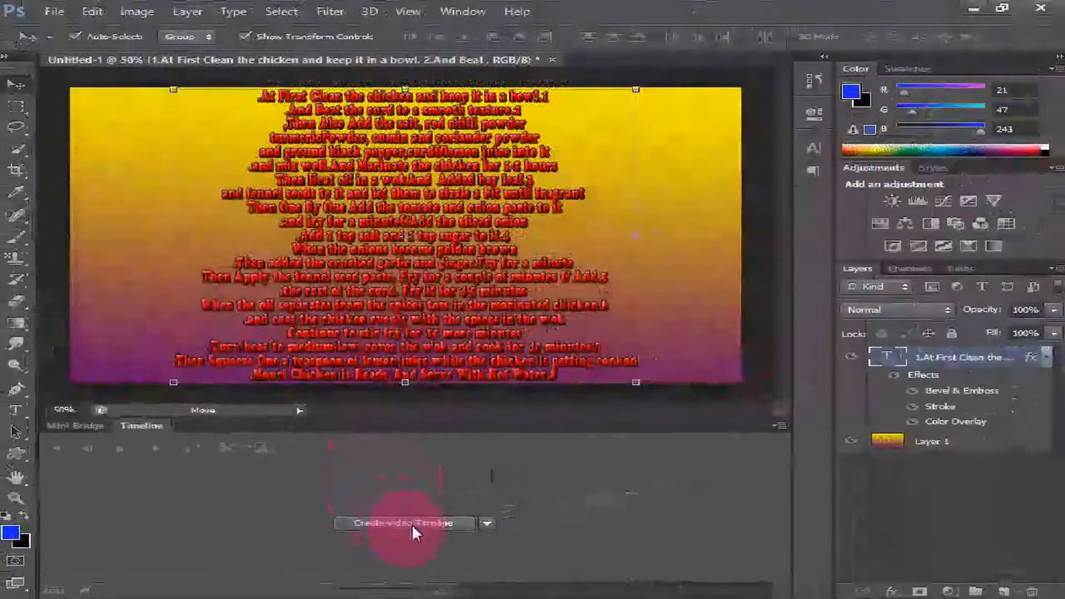
Create the video timeline with recipe text and Layer 1 clips, zoomed in for detail.
left_click(415, 524)
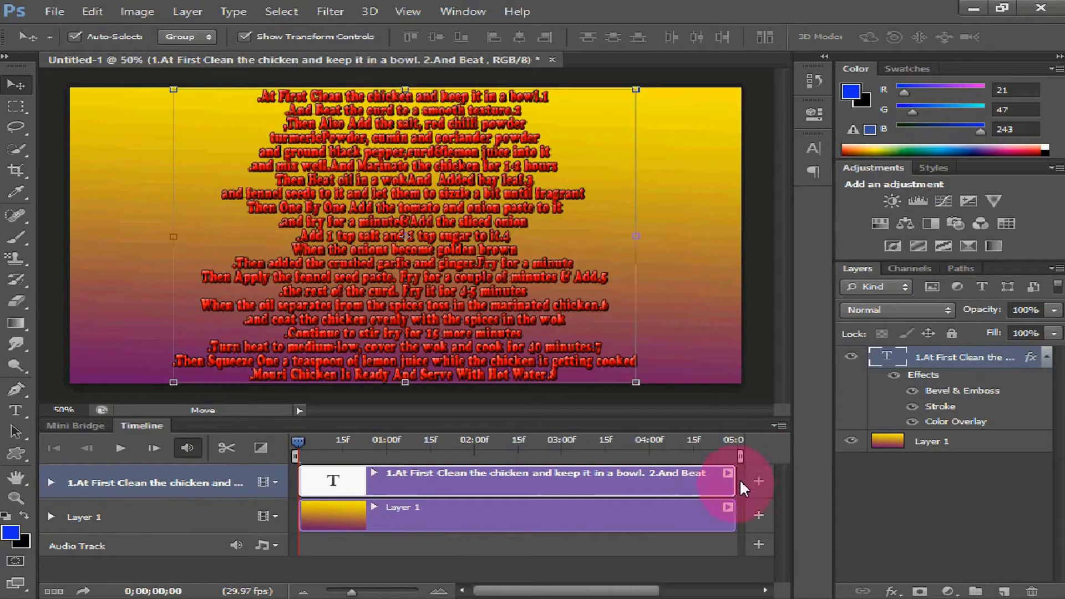
left_click_drag(584, 591, 594, 591)
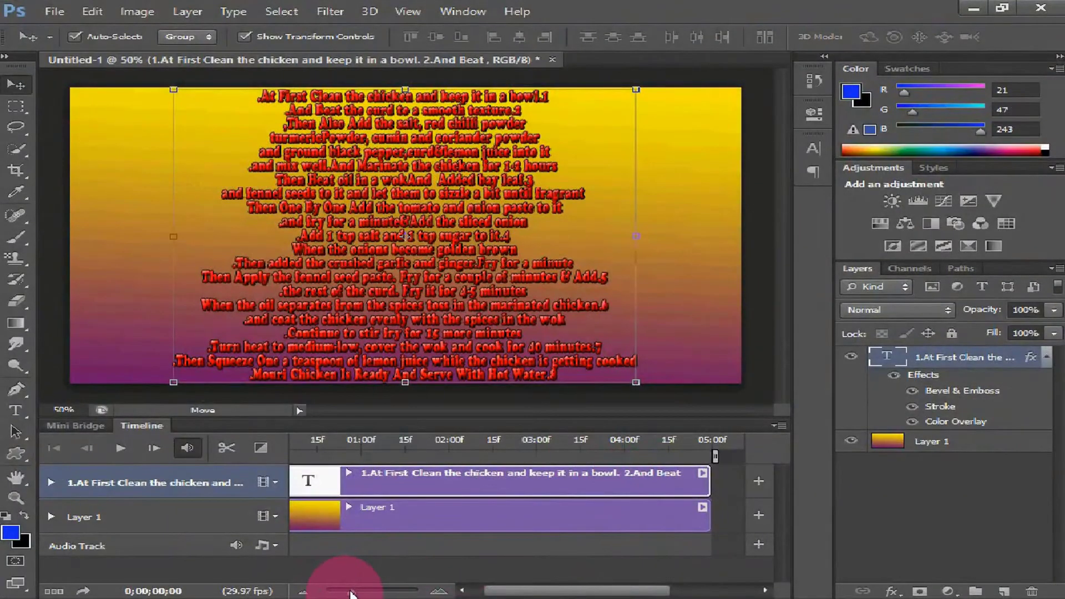
left_click_drag(350, 594, 351, 593)
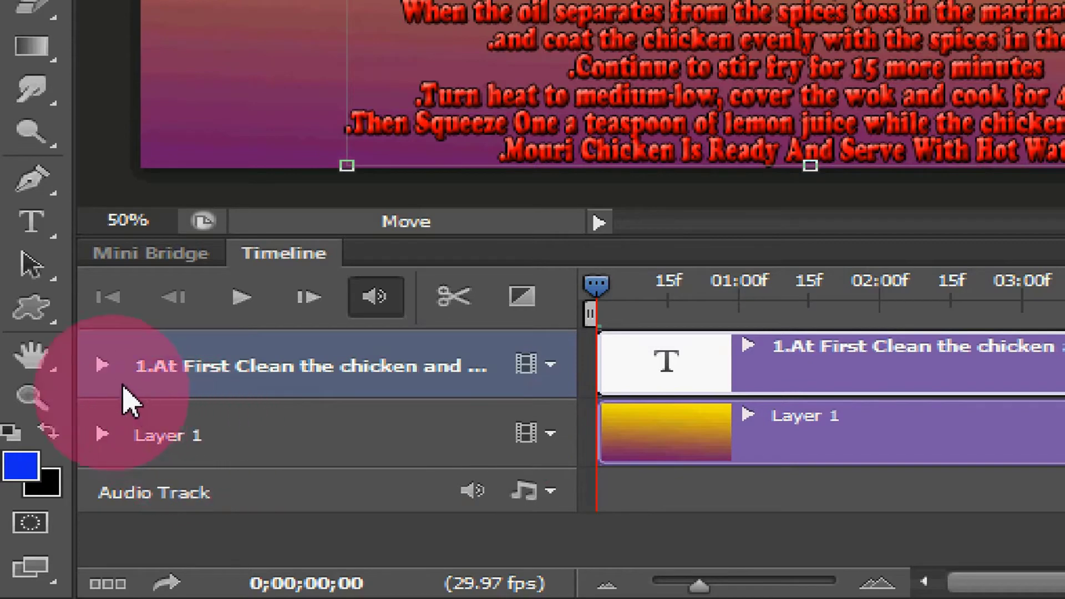
Move the recipe text down to the canvas bottom and set a Transform keyframe at 0;00;00;00.
left_click(101, 366)
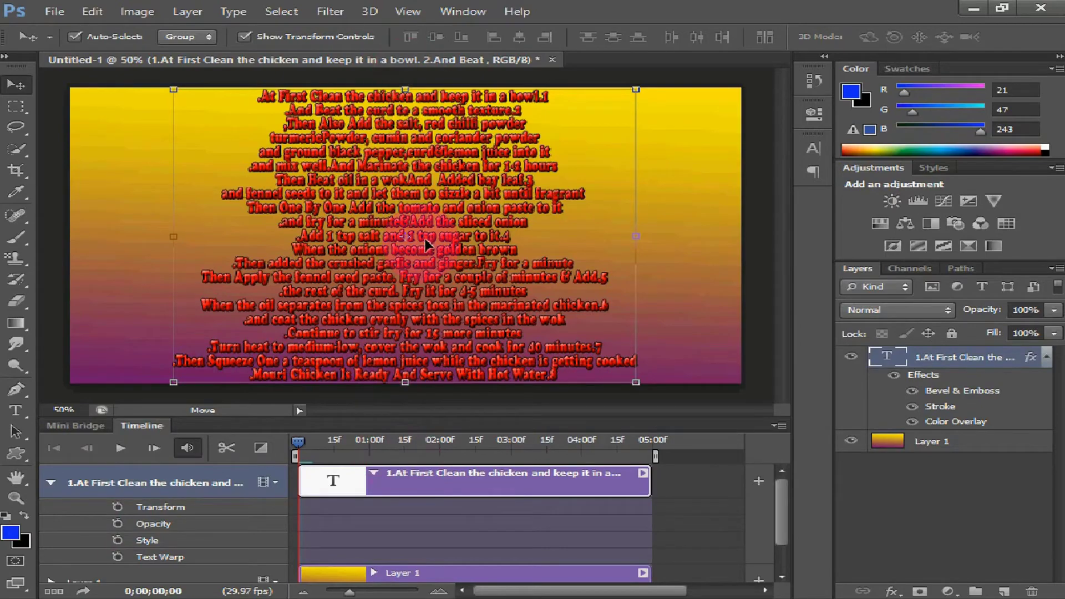
left_click_drag(426, 142, 431, 370)
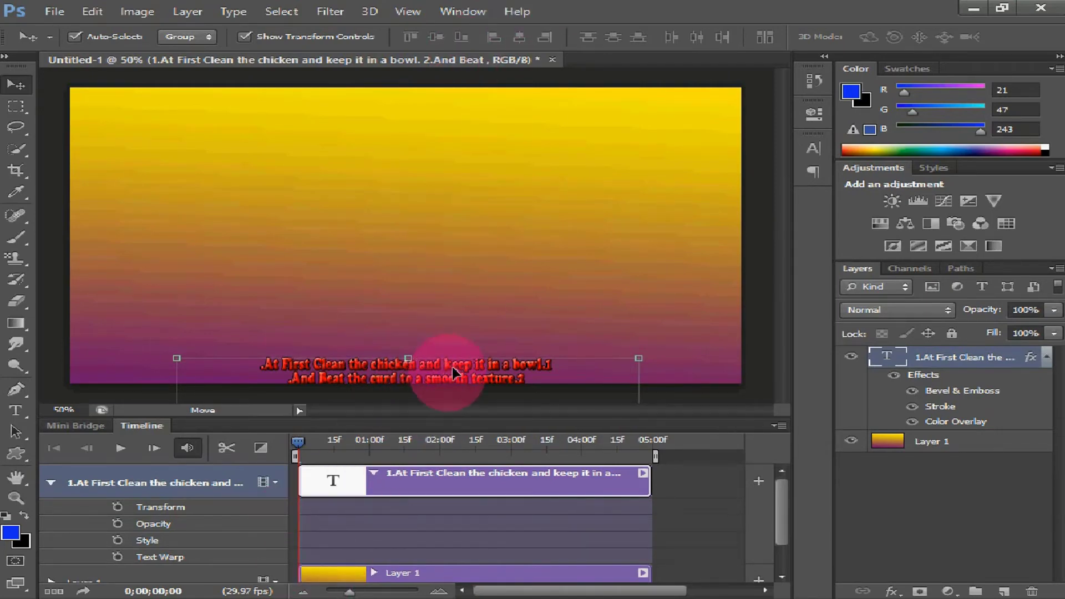
left_click(118, 506)
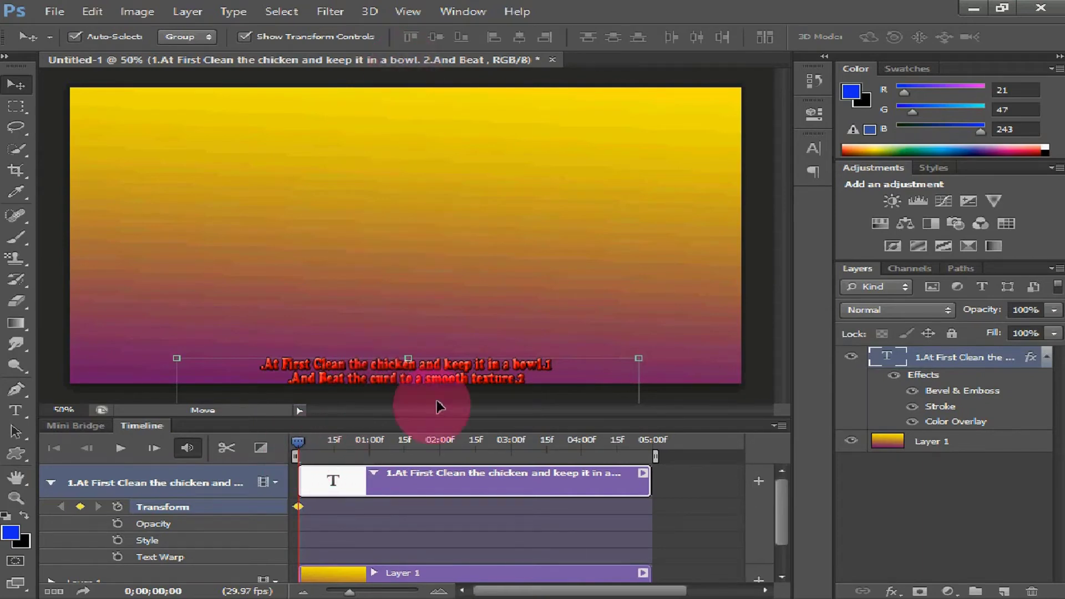
At 0;00;04;29, move the recipe text up until only its last line shows, then scrub back.
left_click_drag(300, 444, 651, 478)
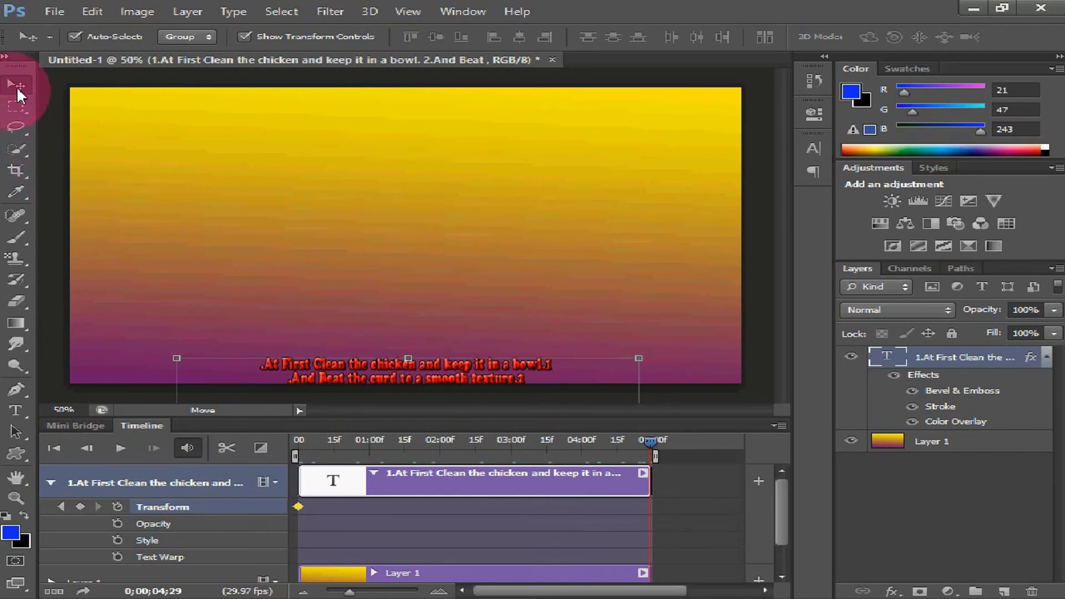
left_click_drag(452, 374, 441, 222)
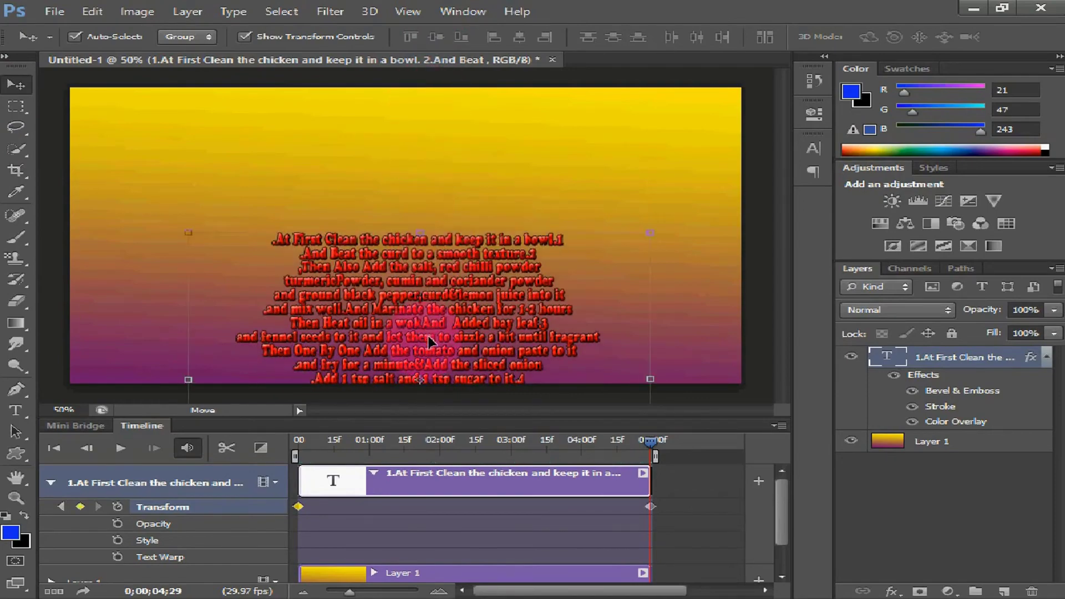
left_click_drag(423, 341, 432, 205)
left_click_drag(419, 359, 423, 138)
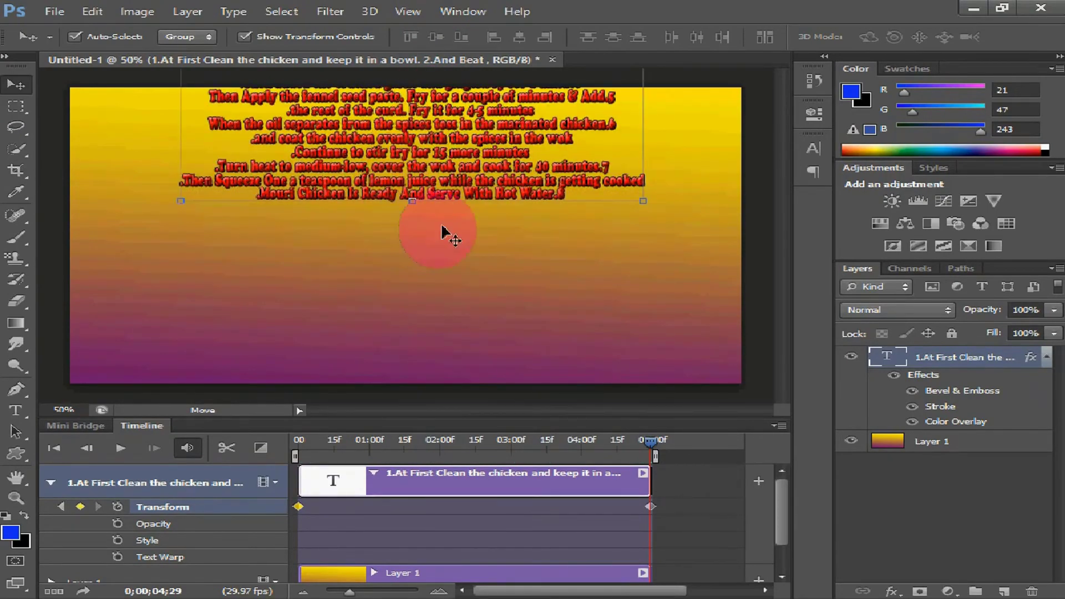
left_click_drag(428, 230, 435, 97)
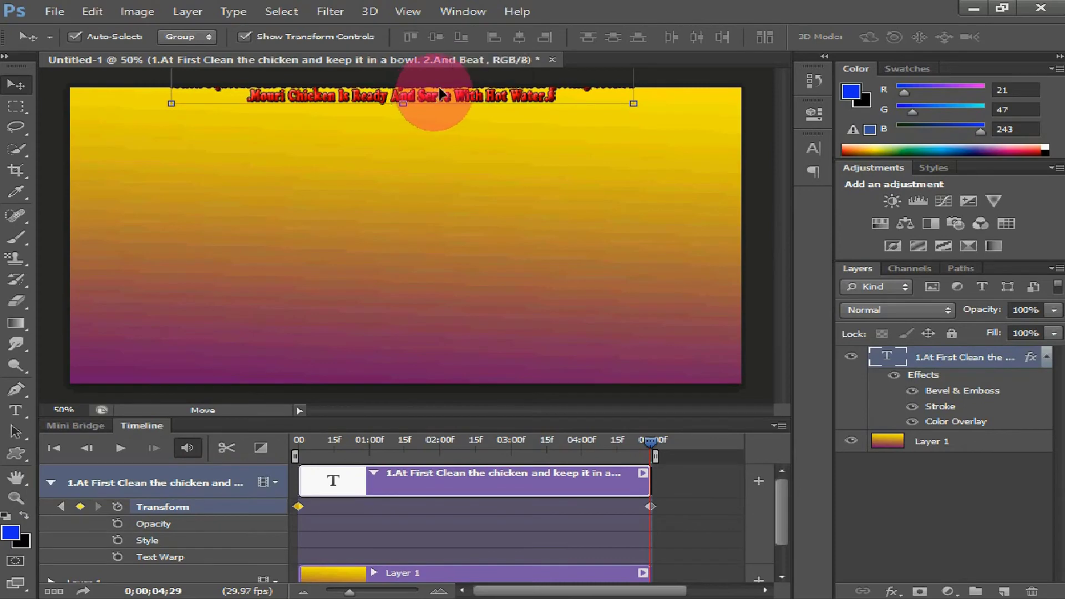
left_click(621, 519)
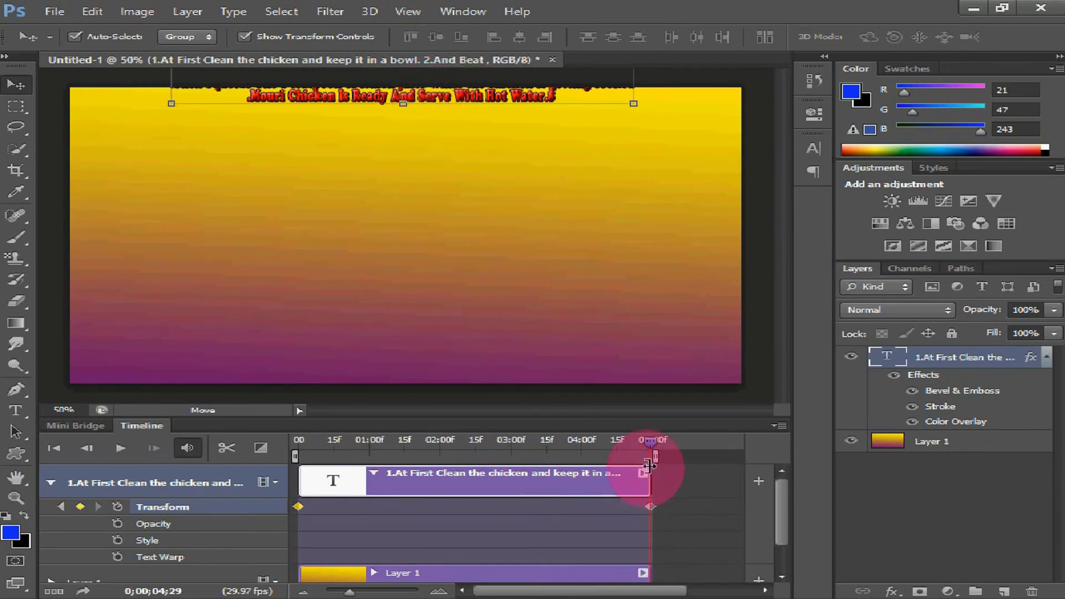
left_click_drag(651, 438, 277, 442)
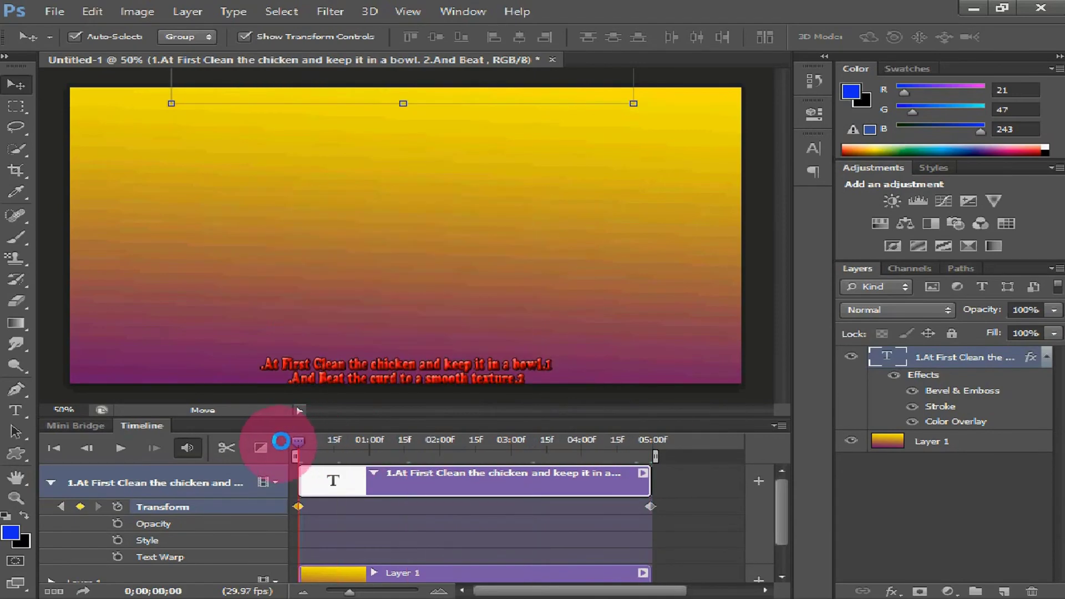
Play the animation from the first frame and replay it to confirm the text scrolls up.
left_click(342, 495)
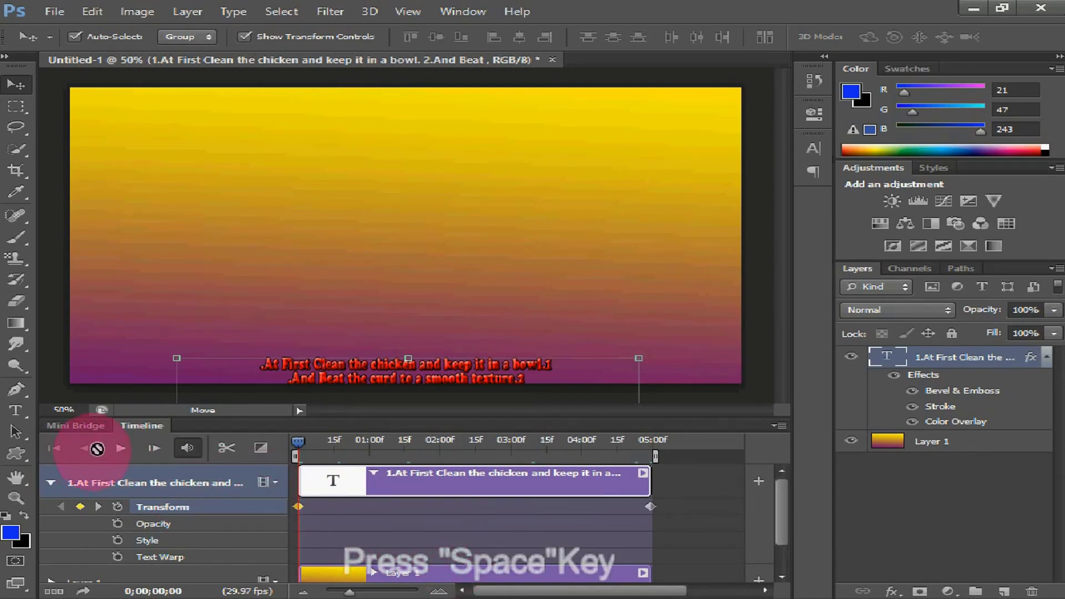
key("space")
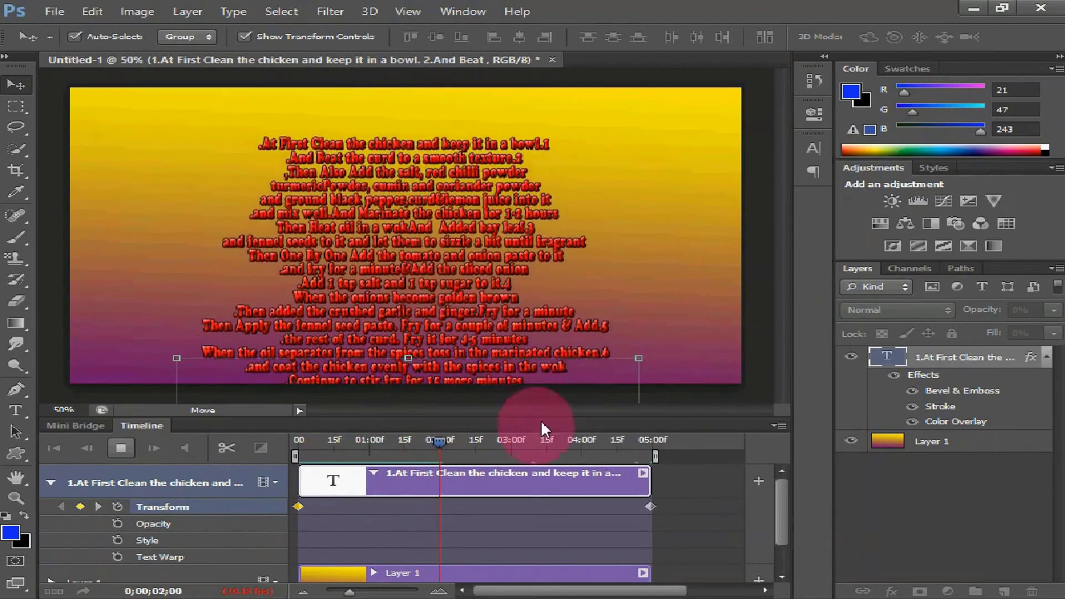
left_click(399, 467)
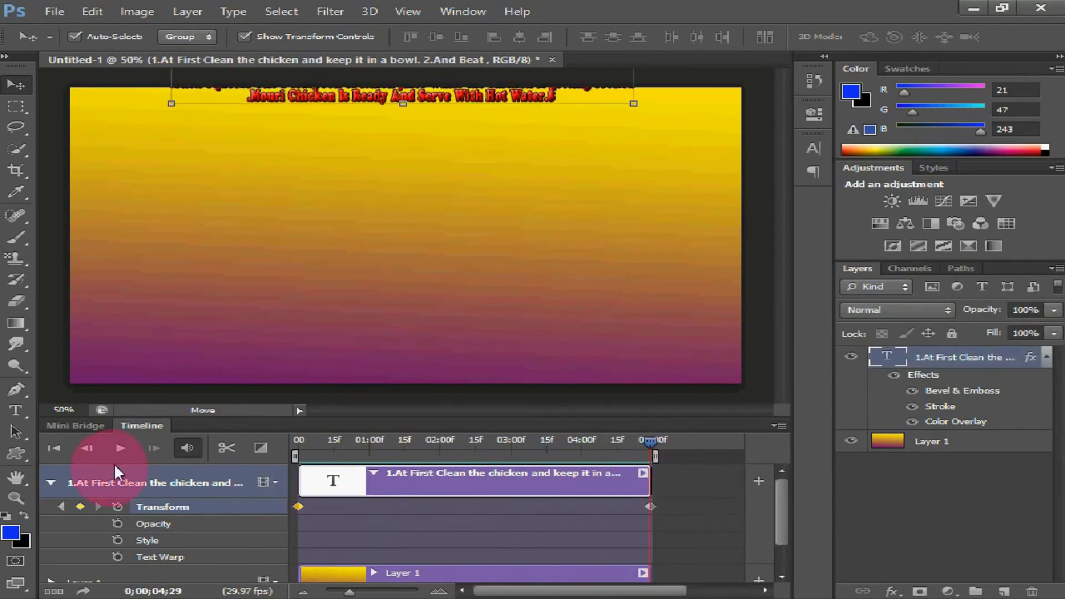
left_click(111, 454)
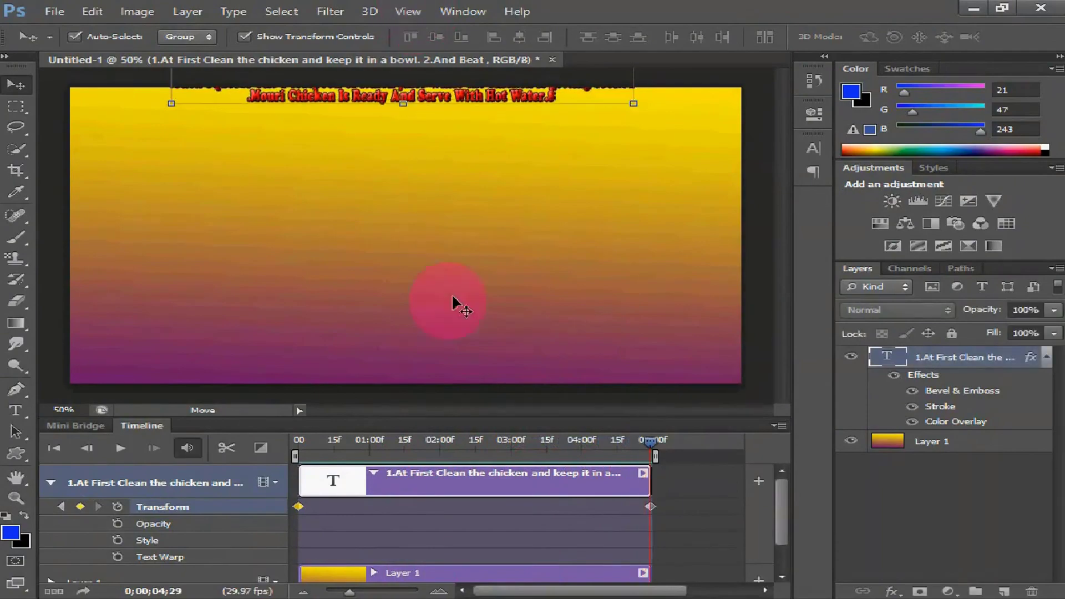
left_click(115, 448)
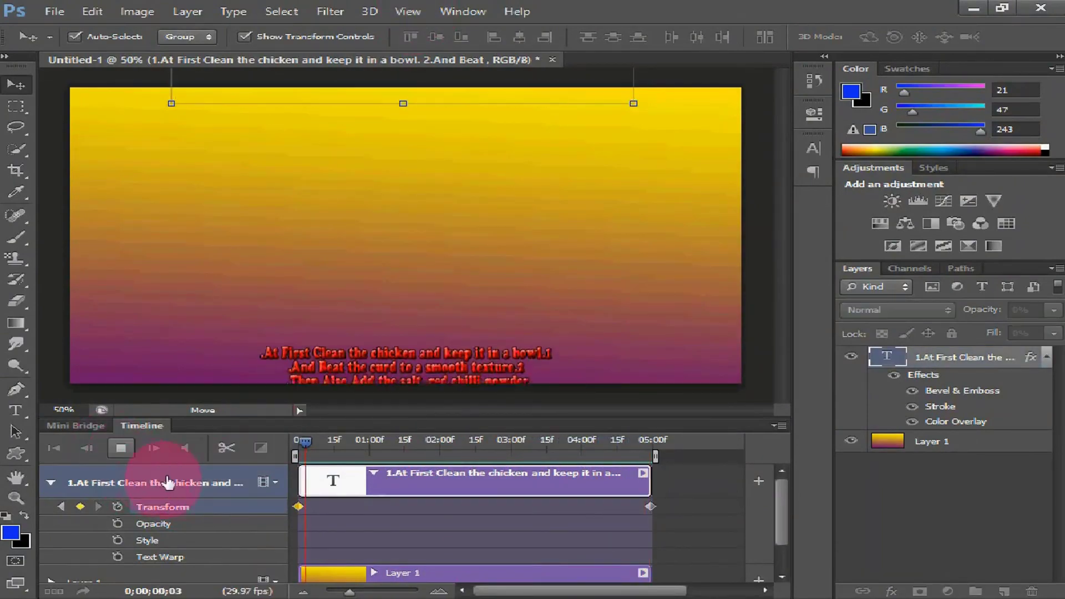